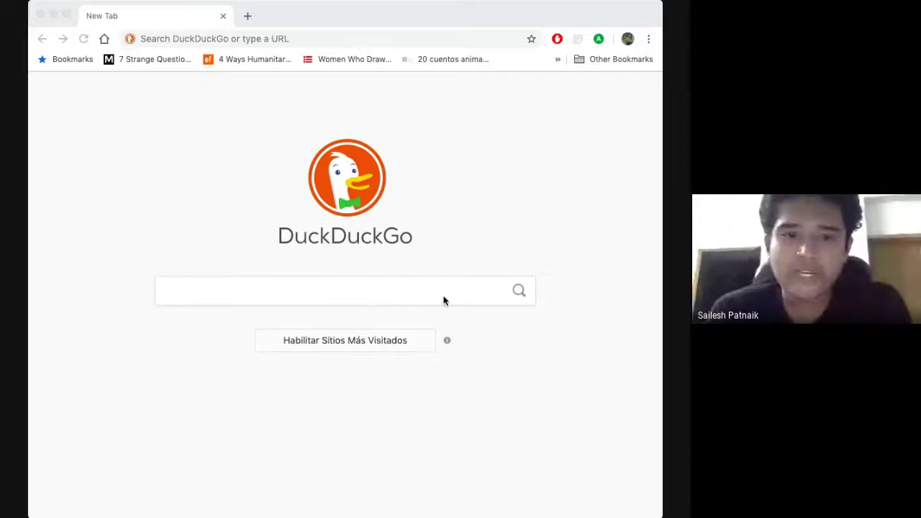
Search DuckDuckGo for outreach.wikimedia.org to reach the Outreach Wiki main page
left_click(574, 364)
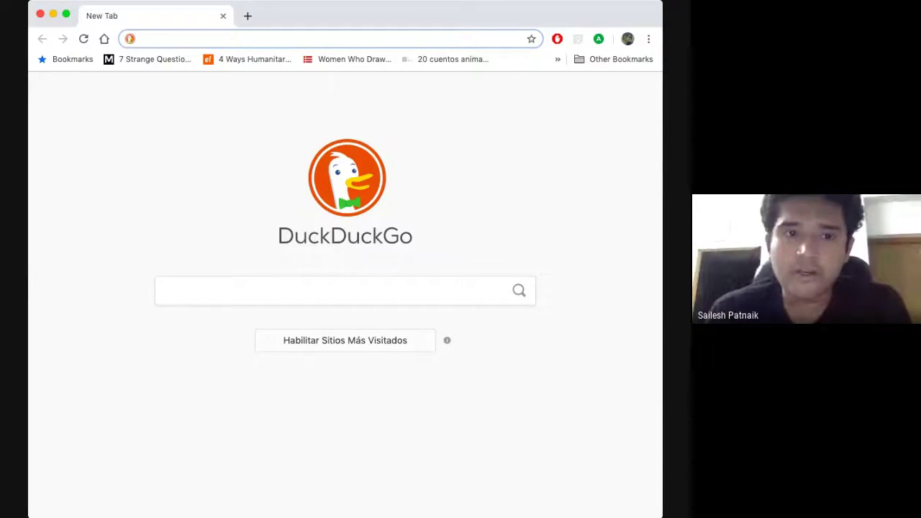
left_click(266, 289)
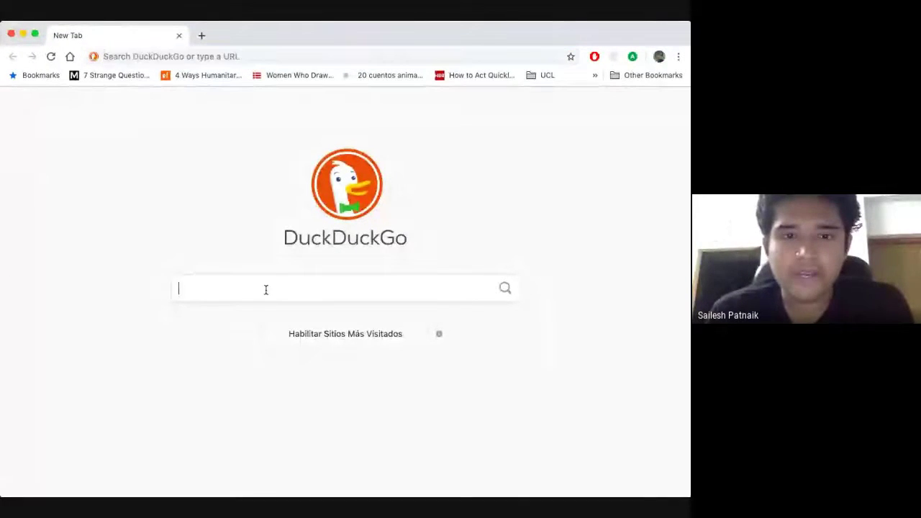
type("outreach")
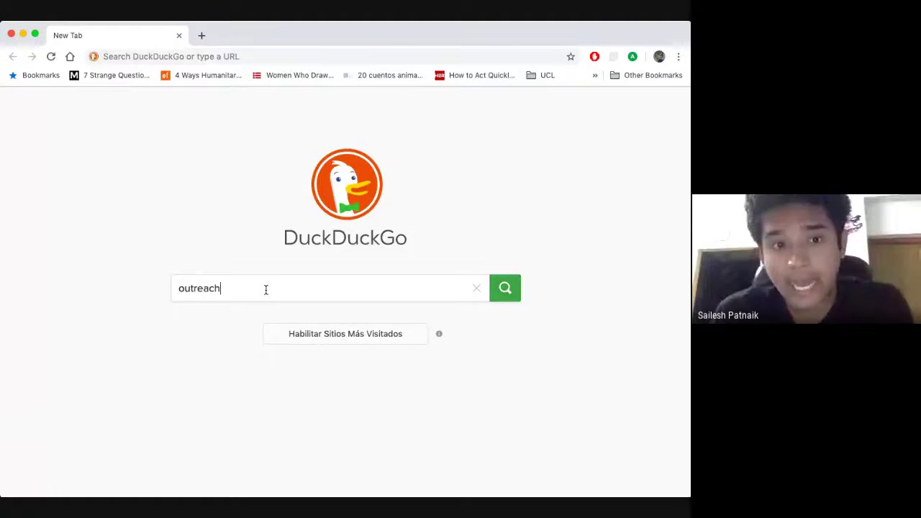
type(".wikimedia.org")
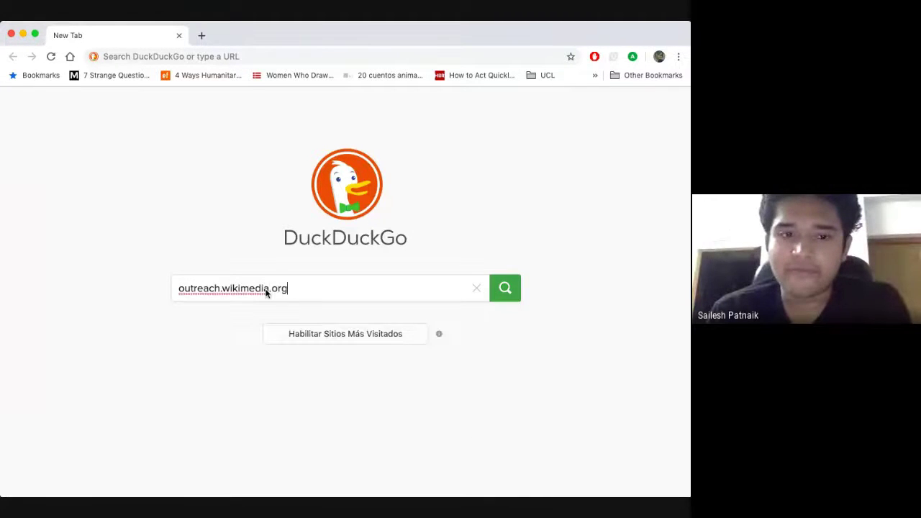
key("Return")
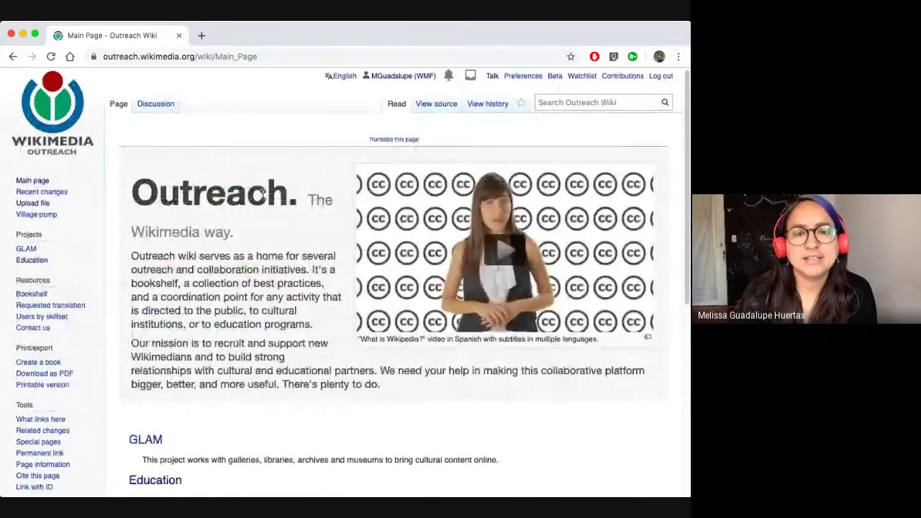
scroll(264, 193, "down", 3)
scroll(264, 193, "down", 2)
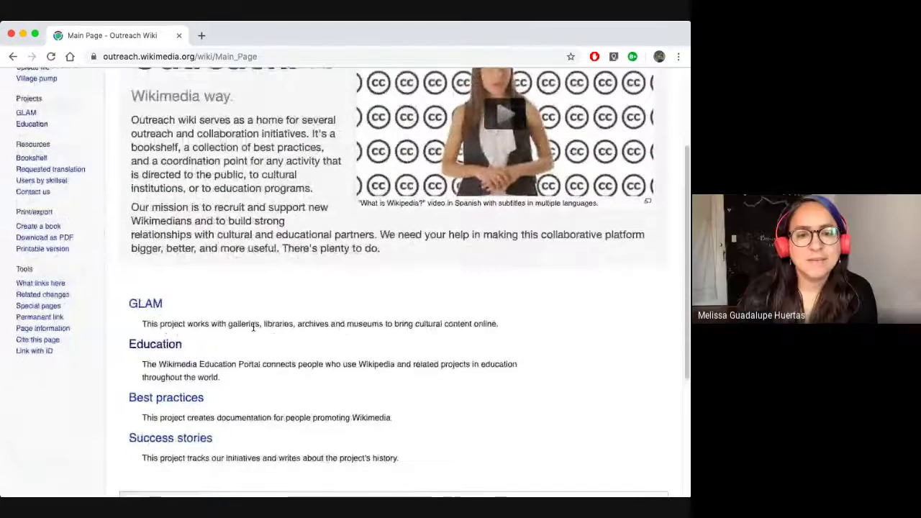
left_click(162, 347)
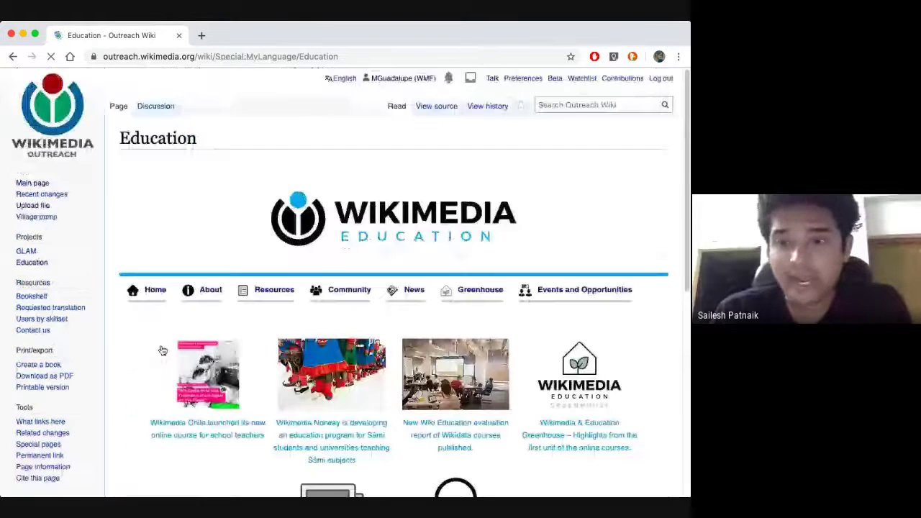
key("super+bracketleft")
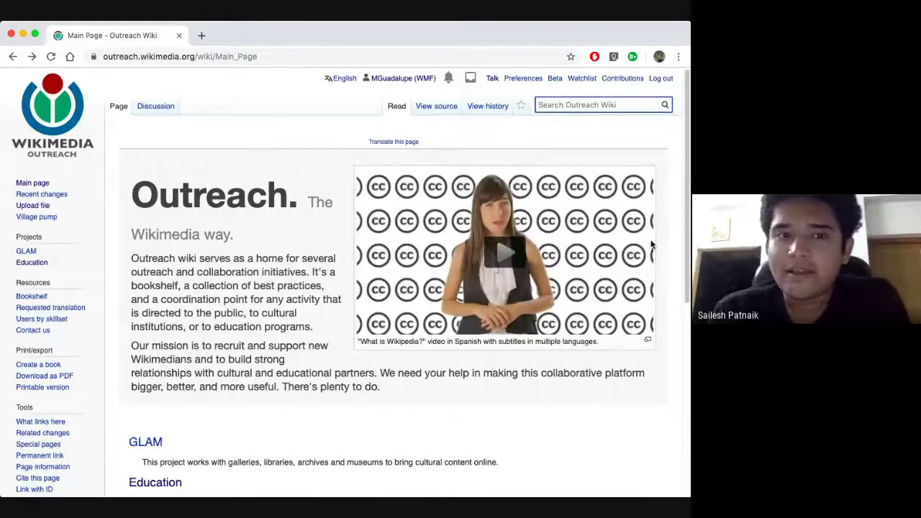
Search the Outreach Wiki for 'emp' to land on the Education/Mapping Exercise page
type("ep")
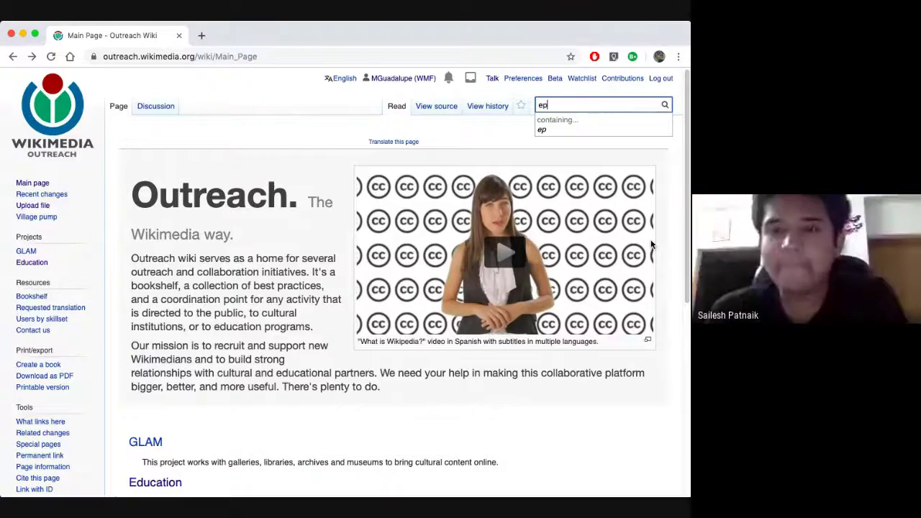
key("BackSpace")
type("n")
key("BackSpace")
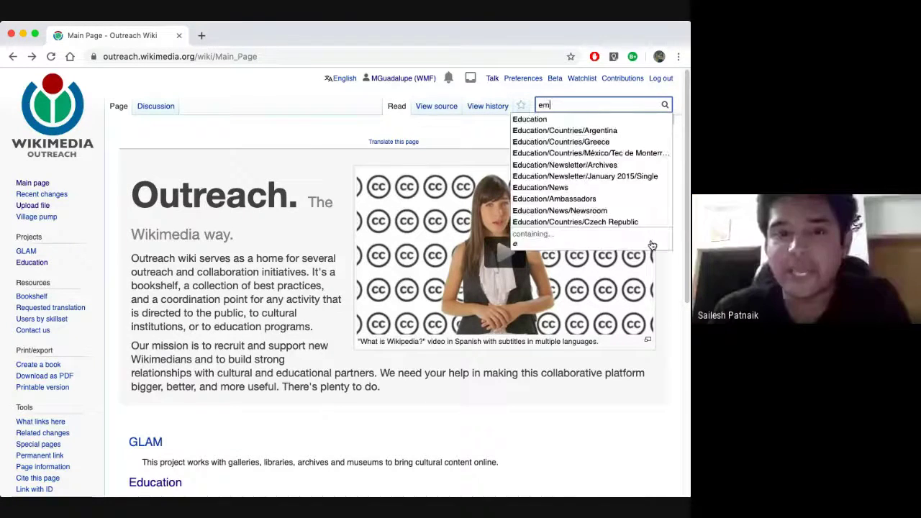
type("mp")
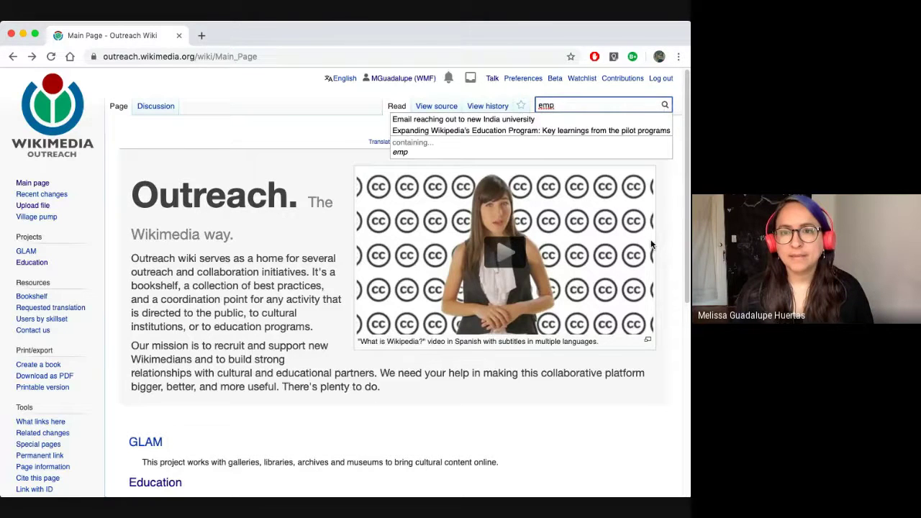
key("Down")
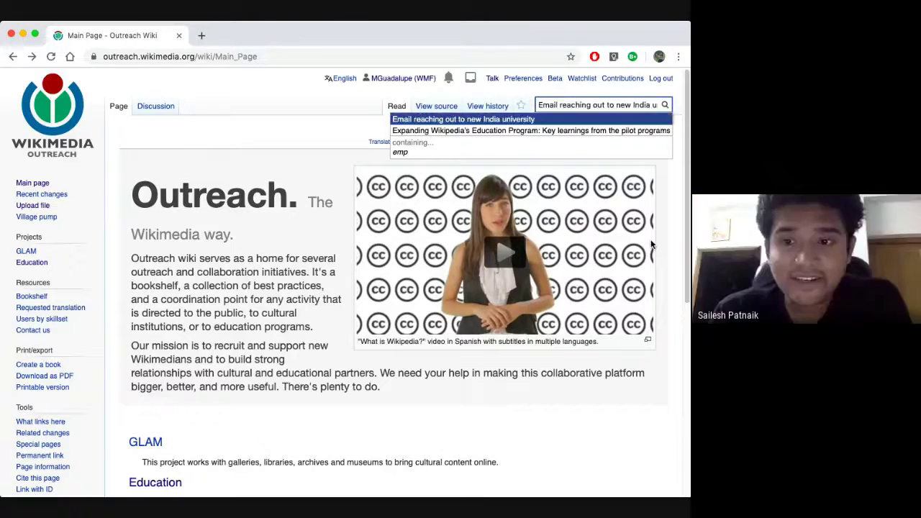
key("Down")
key("Up")
key("Up")
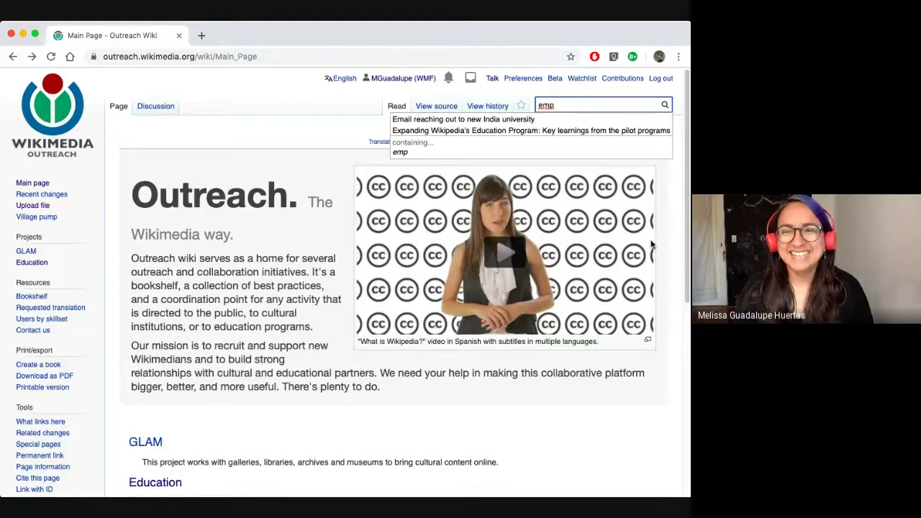
key("Return")
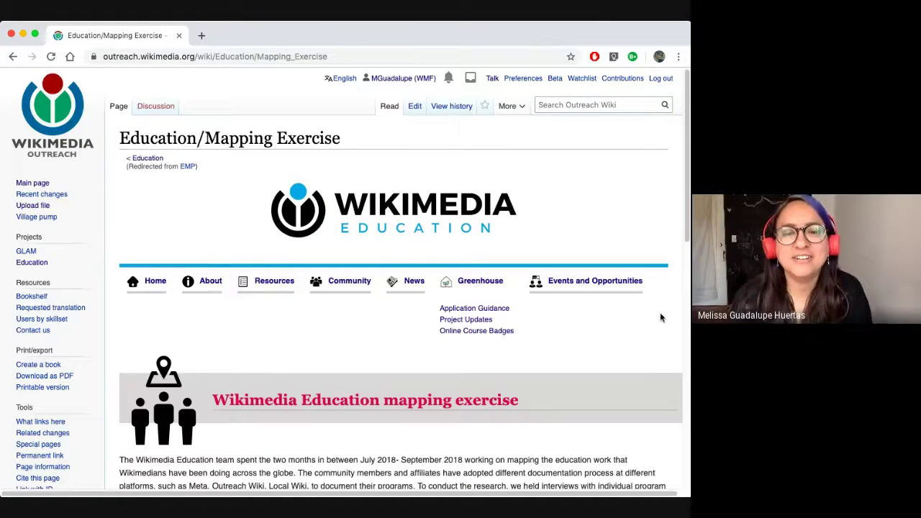
Scroll through the Mapping Exercise page's sections down to Participate and back up
scroll(660, 317, "down", 5)
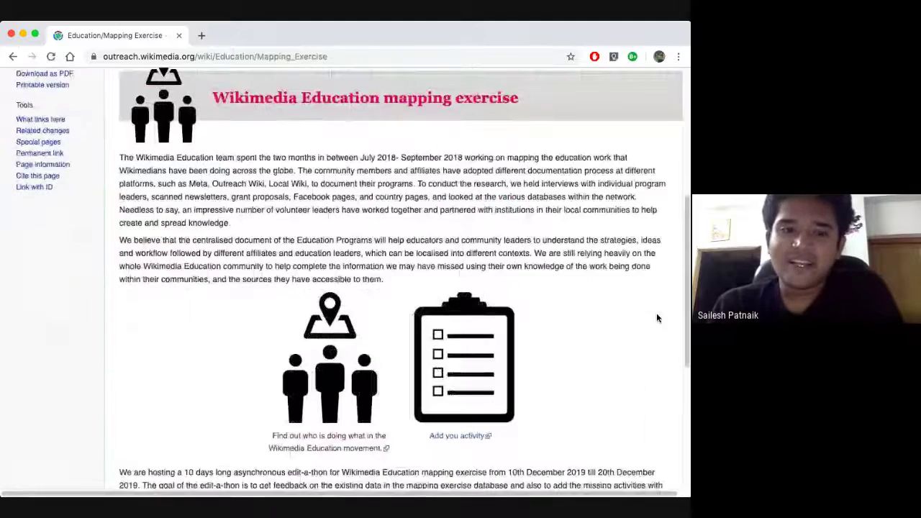
scroll(656, 318, "down", 1)
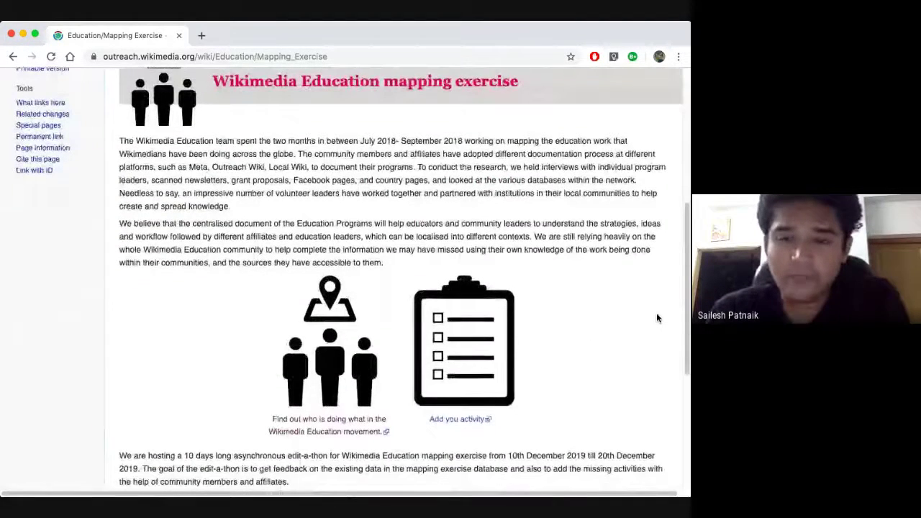
scroll(656, 318, "down", 1)
scroll(657, 319, "down", 2)
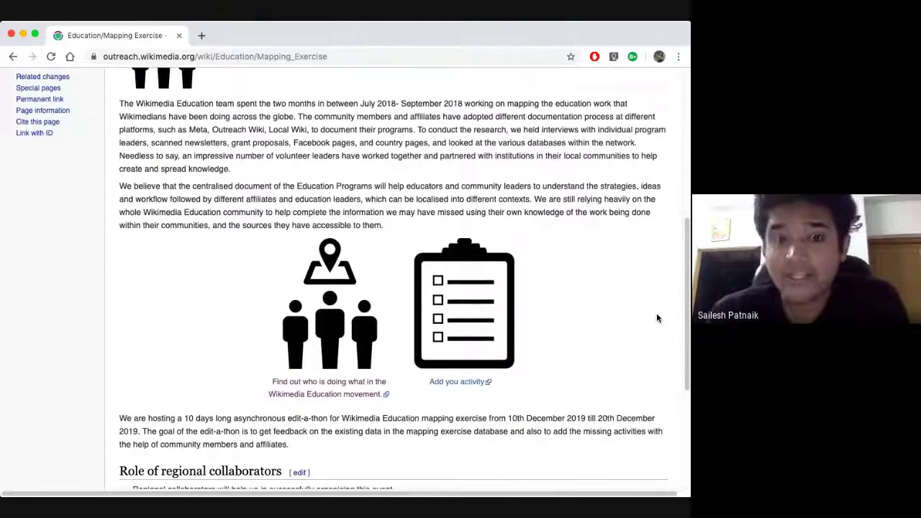
scroll(656, 318, "down", 5)
scroll(656, 318, "down", 8)
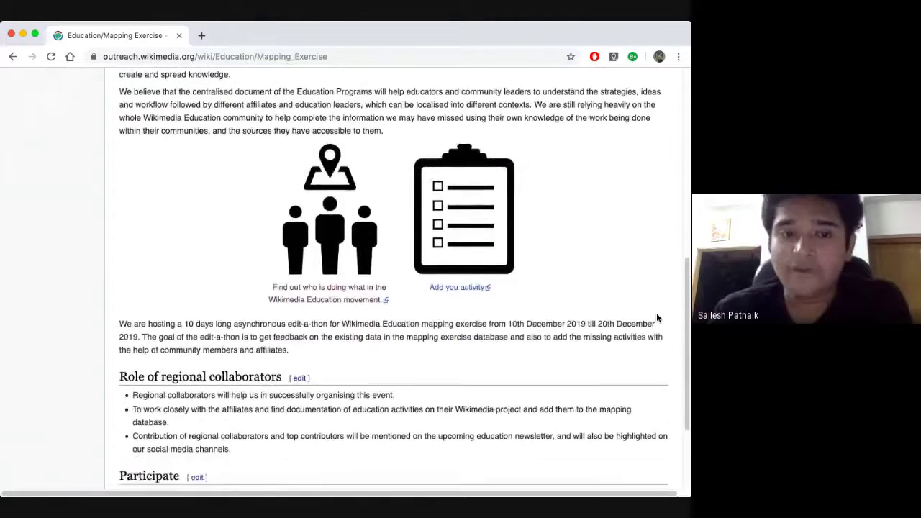
scroll(657, 318, "up", 13)
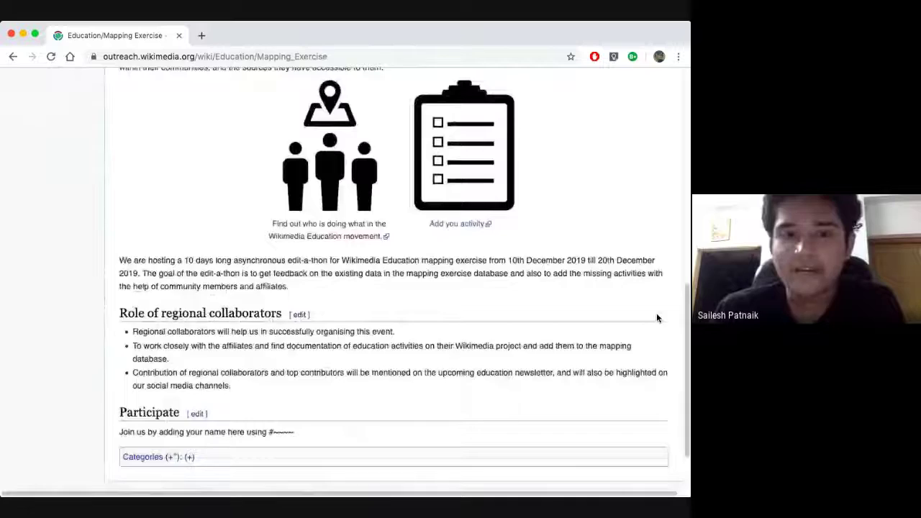
scroll(656, 318, "up", 2)
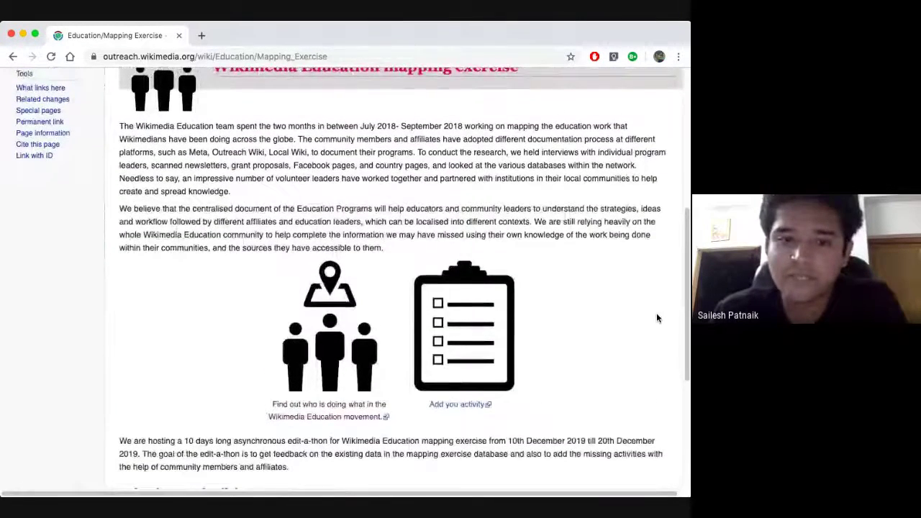
scroll(656, 318, "down", 2)
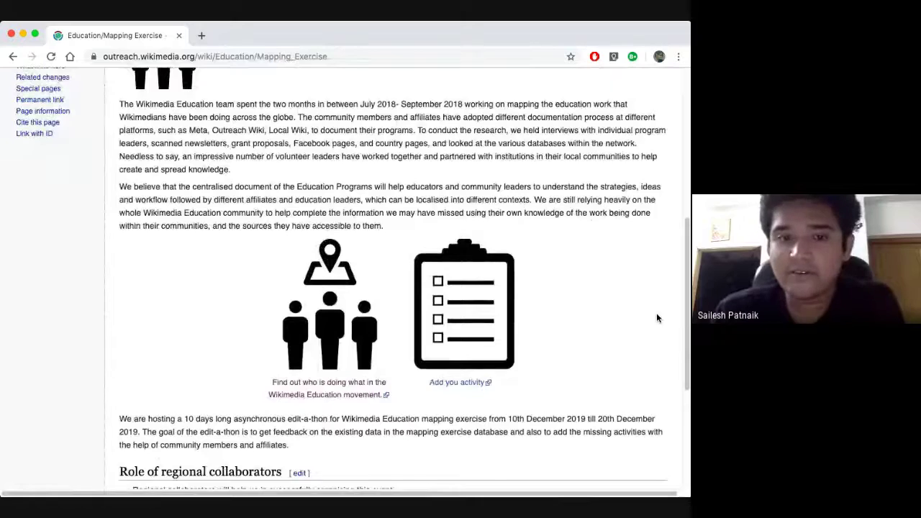
scroll(656, 318, "down", 2)
scroll(656, 318, "down", 5)
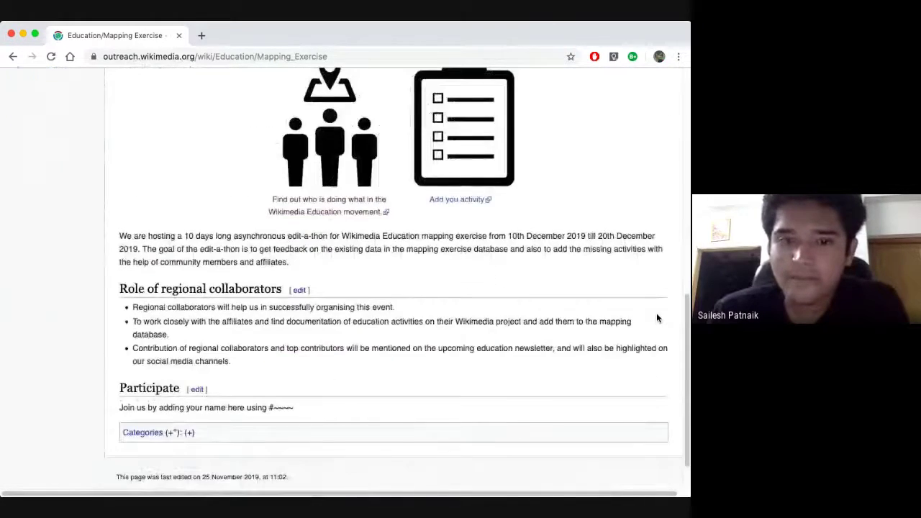
scroll(656, 318, "up", 7)
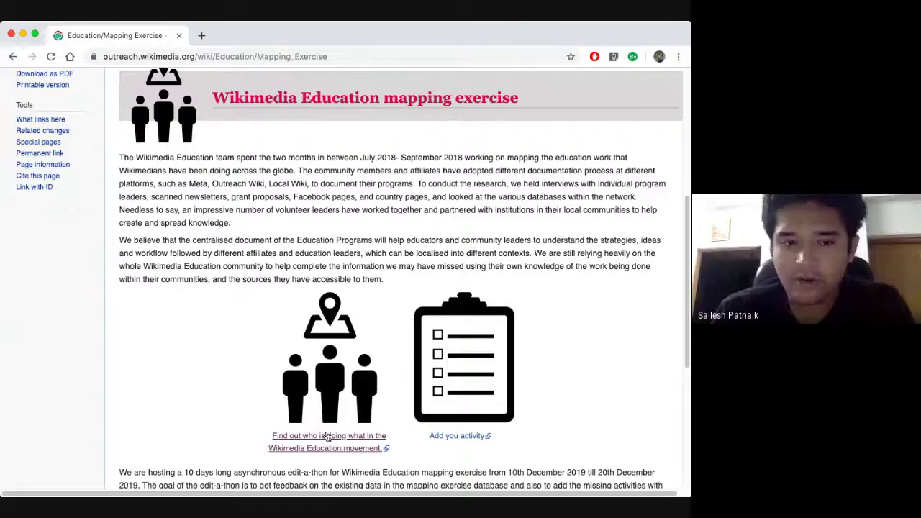
Open the Wikimedia & Education Database and scroll down its Mapping data programs from Albania
left_click(328, 437)
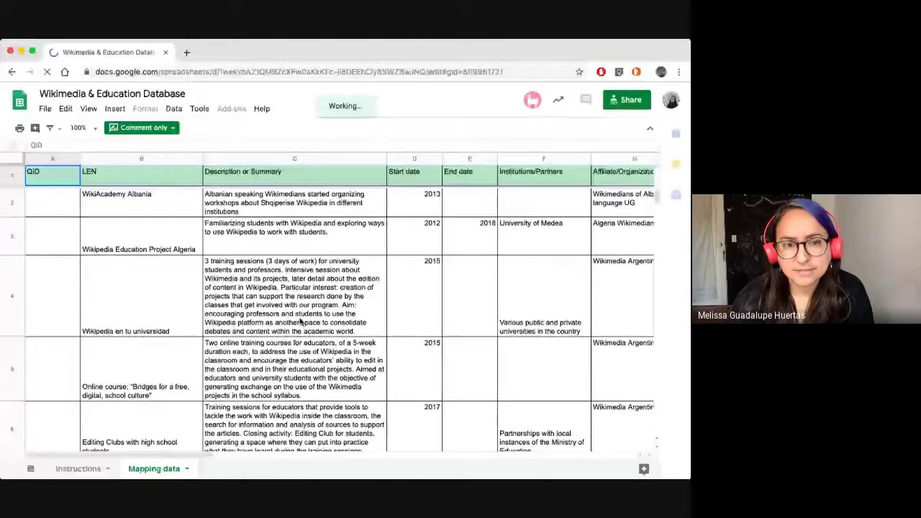
scroll(301, 322, "down", 1)
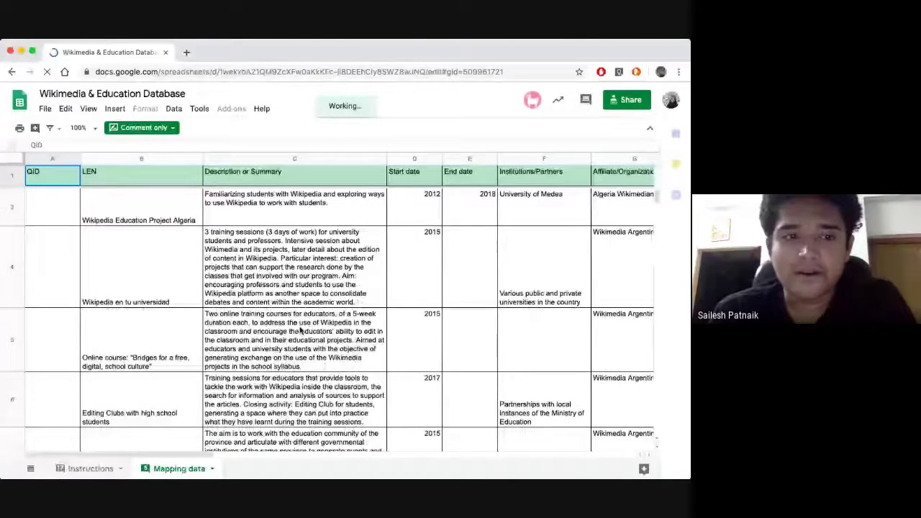
scroll(301, 331, "down", 2)
scroll(326, 323, "down", 5)
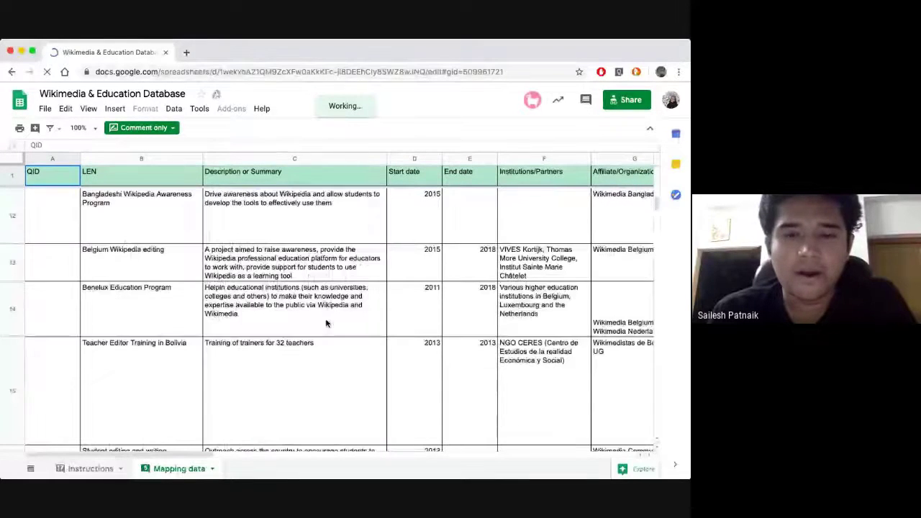
scroll(326, 323, "down", 5)
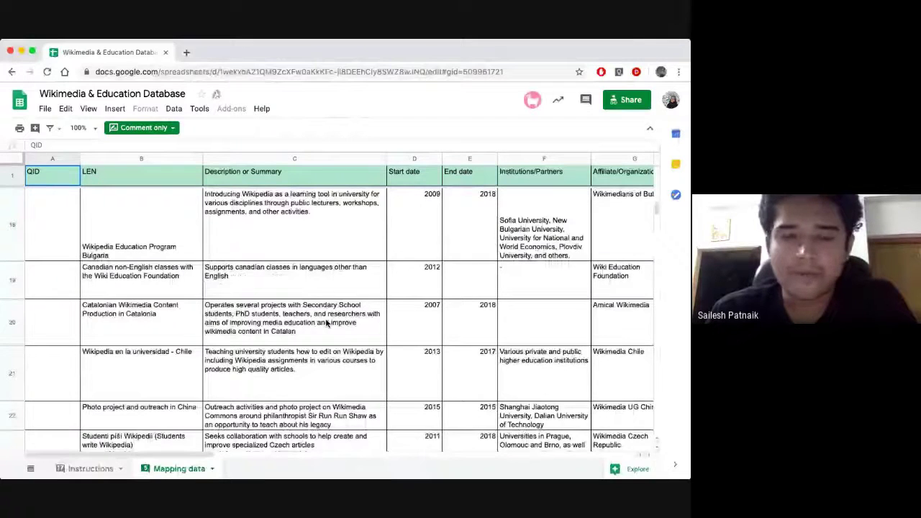
scroll(326, 323, "down", 4)
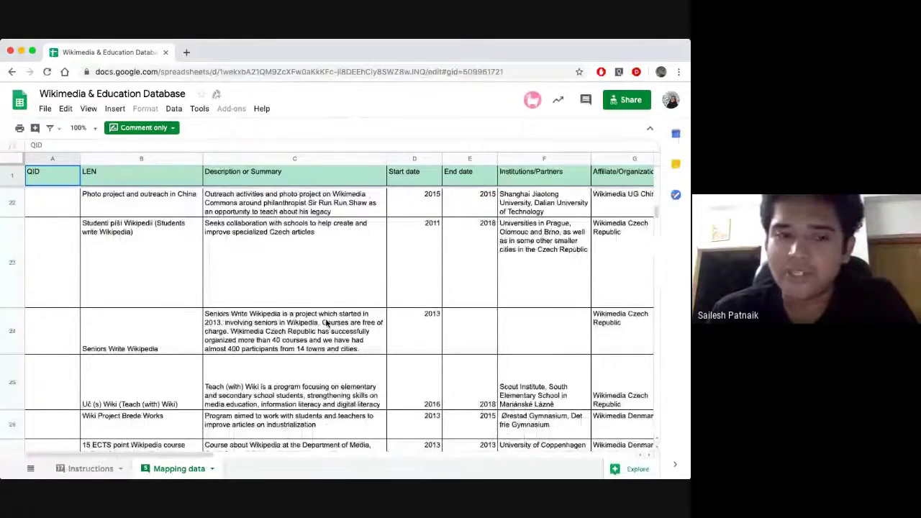
scroll(326, 323, "down", 8)
scroll(365, 302, "down", 1)
scroll(364, 302, "down", 1)
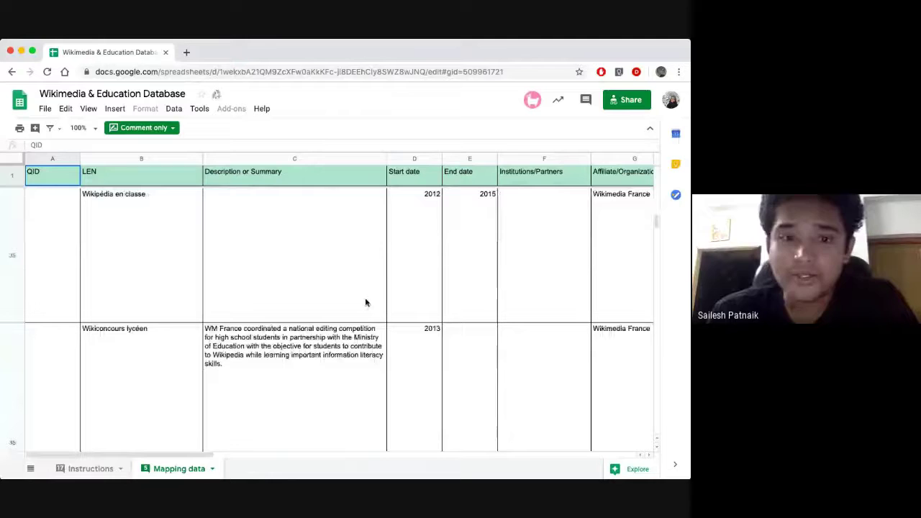
scroll(364, 302, "down", 3)
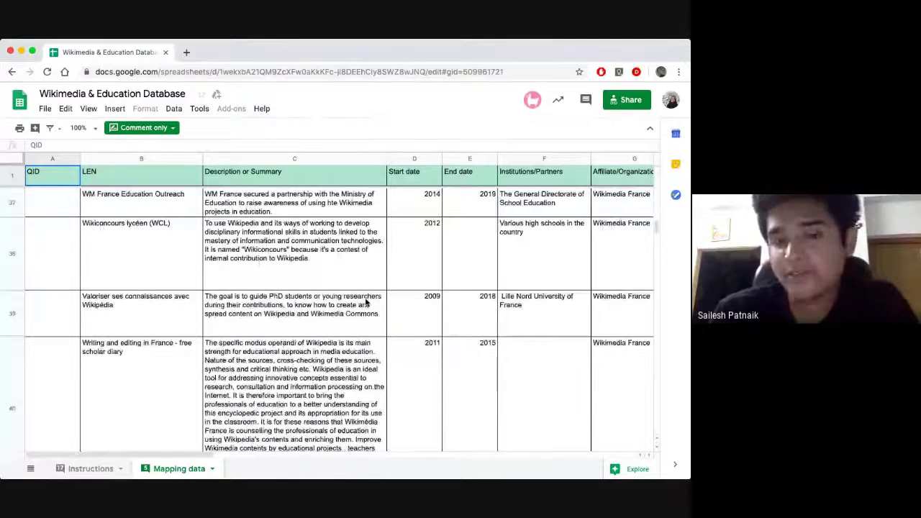
scroll(367, 305, "down", 10)
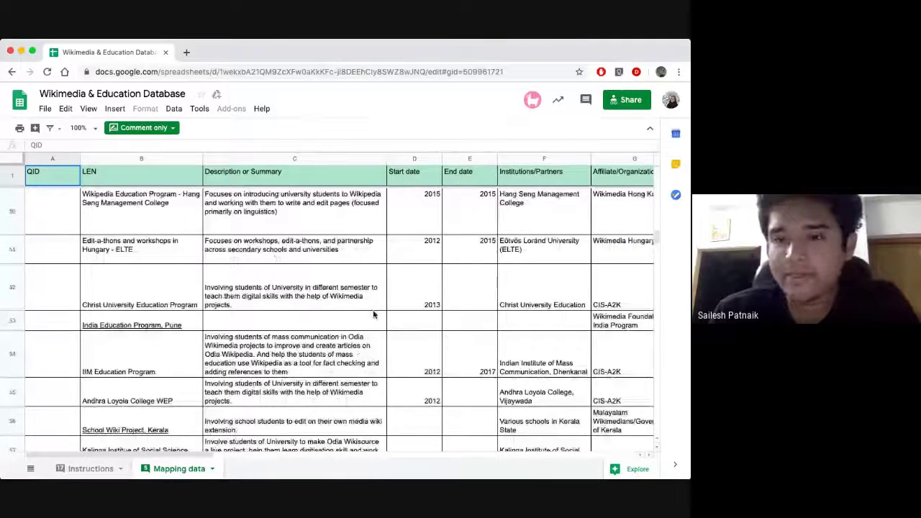
scroll(373, 315, "down", 8)
scroll(373, 314, "down", 8)
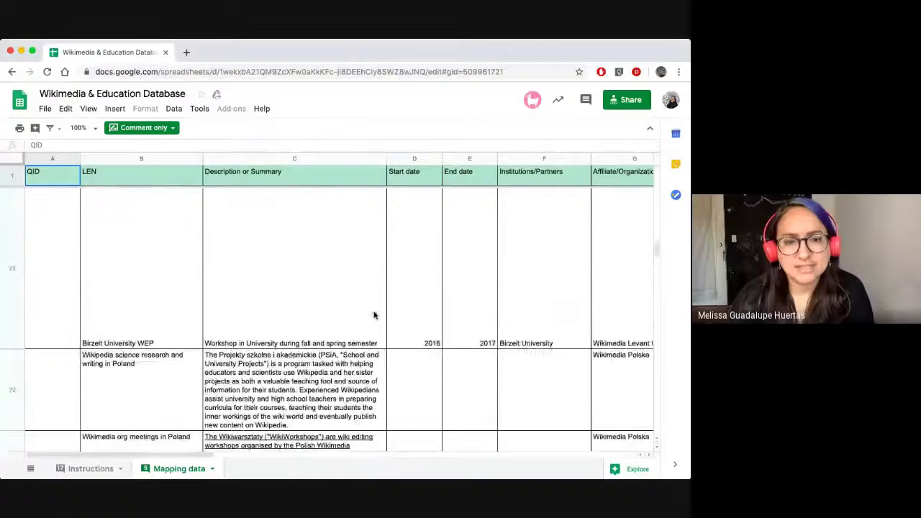
scroll(374, 315, "down", 3)
scroll(376, 315, "down", 5)
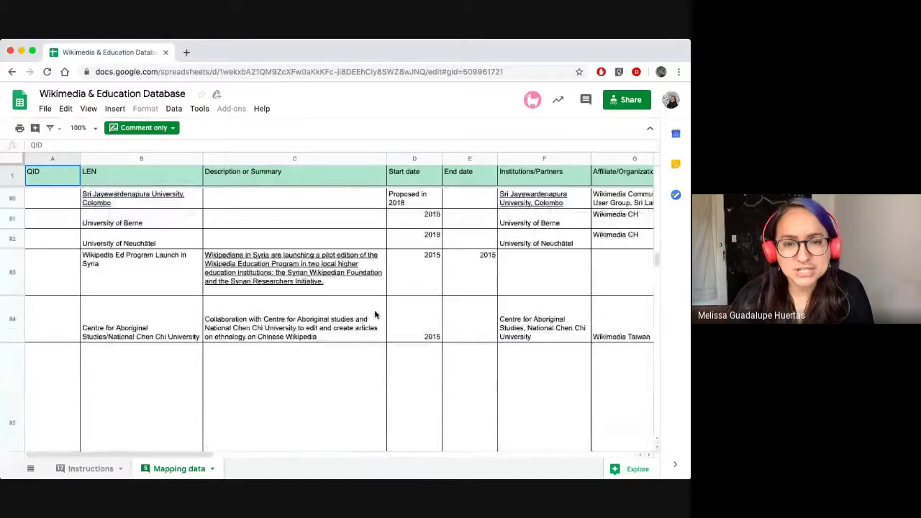
scroll(374, 314, "down", 3)
scroll(375, 314, "down", 6)
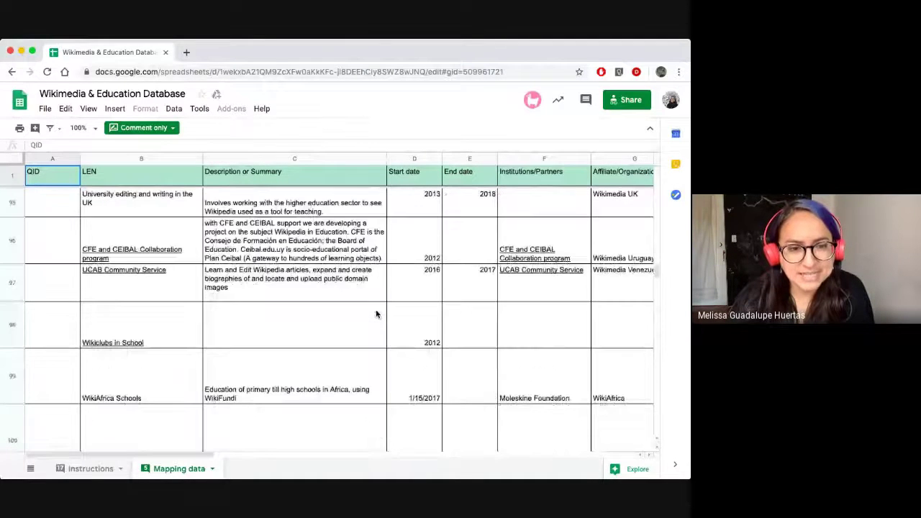
scroll(375, 315, "down", 5)
Review the programs further down, stopping at the Hungary and India entries in rows 51–58
scroll(375, 314, "up", 8)
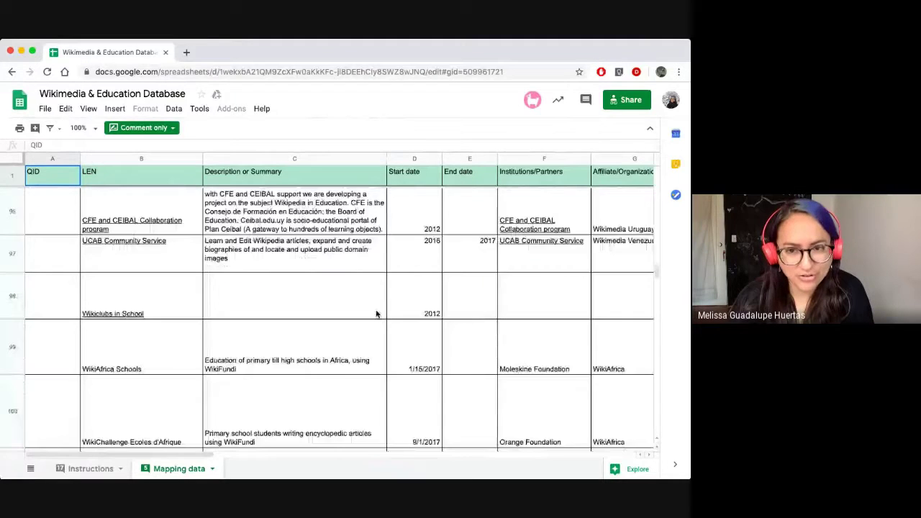
scroll(375, 314, "up", 15)
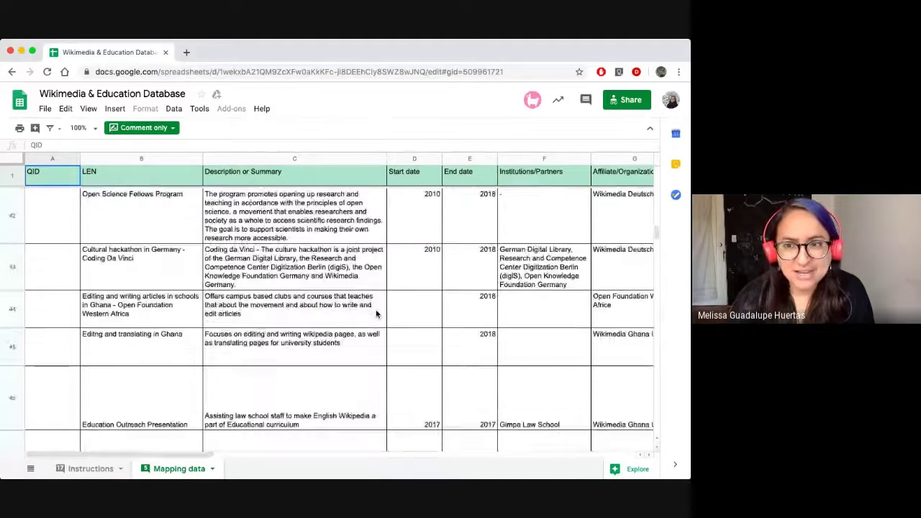
scroll(375, 314, "up", 15)
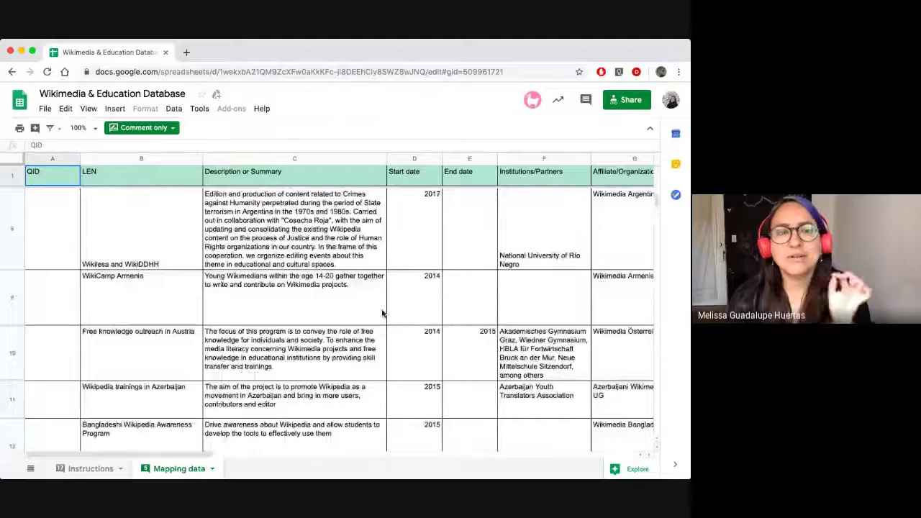
scroll(383, 312, "down", 5)
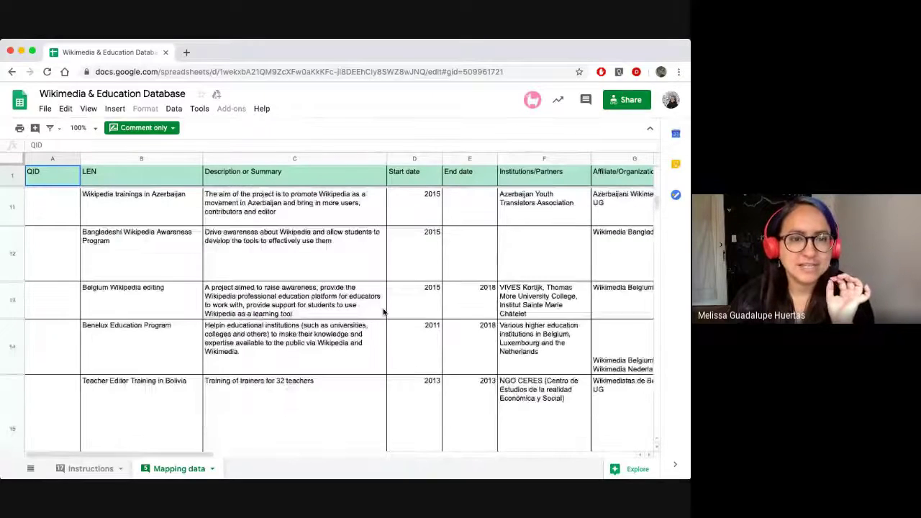
scroll(383, 311, "down", 4)
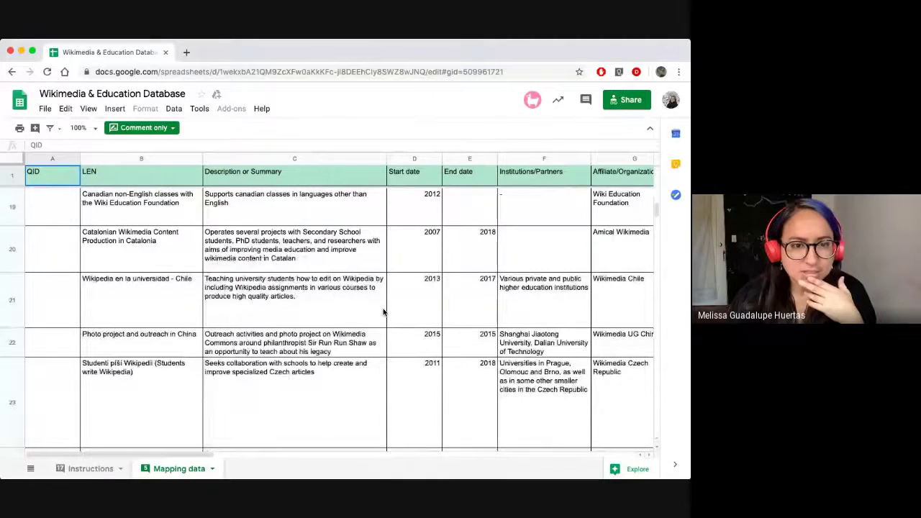
scroll(383, 311, "down", 5)
scroll(384, 311, "down", 3)
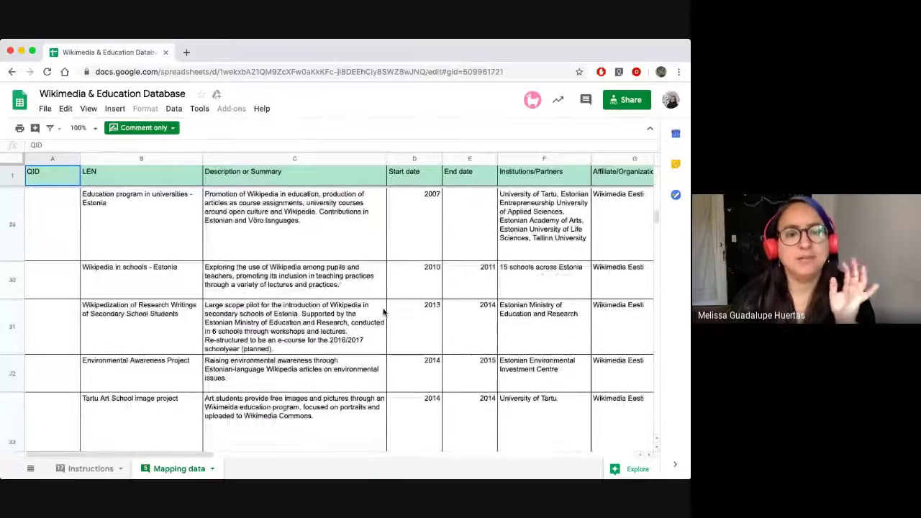
scroll(384, 311, "down", 4)
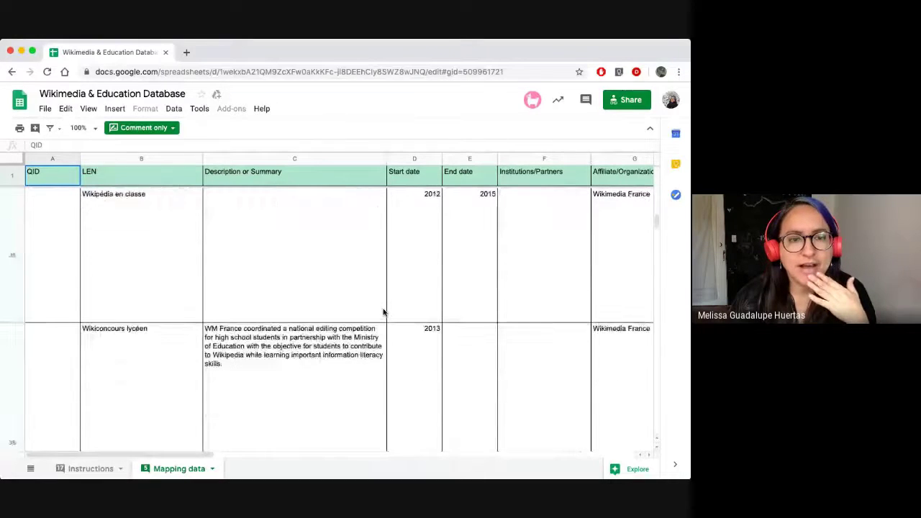
scroll(383, 312, "down", 3)
scroll(384, 312, "up", 15)
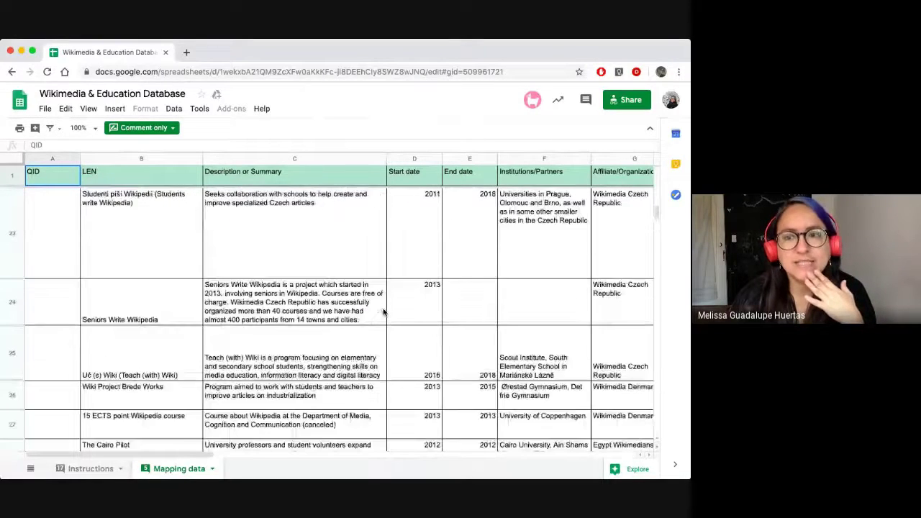
scroll(383, 311, "up", 15)
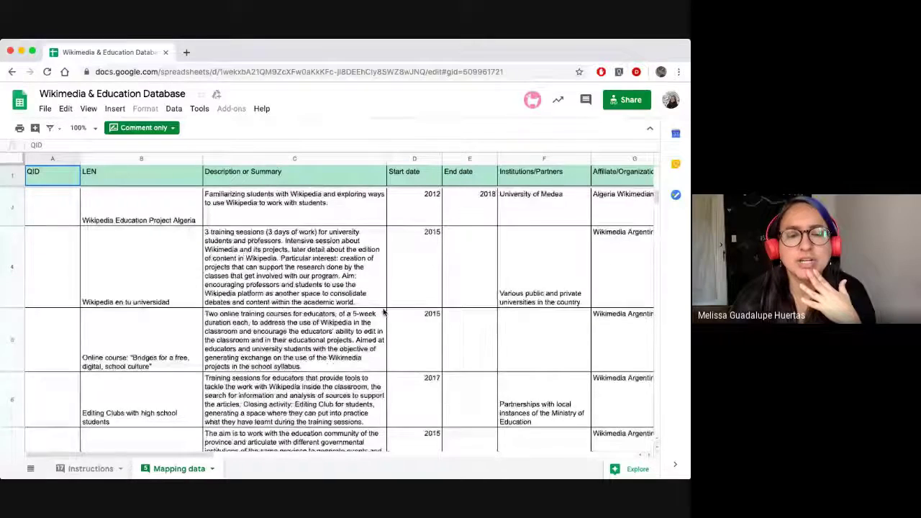
scroll(383, 311, "down", 5)
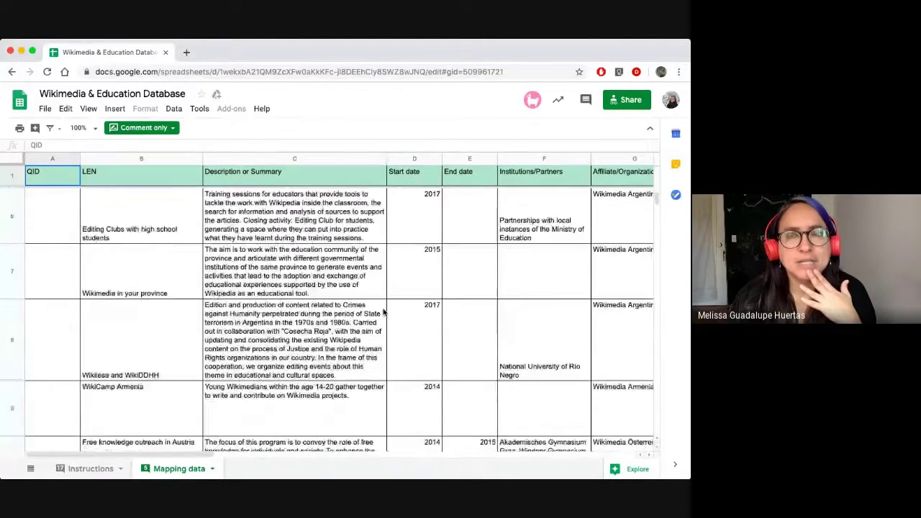
scroll(384, 312, "down", 15)
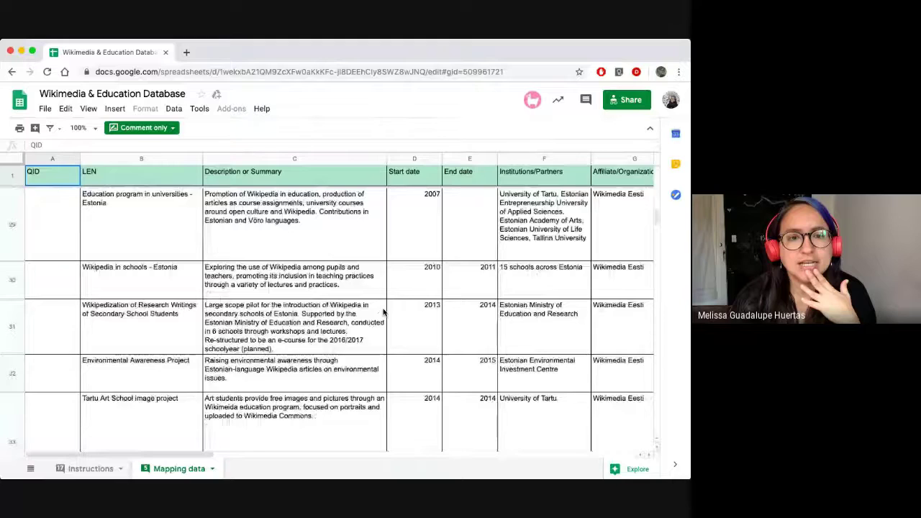
scroll(384, 311, "down", 10)
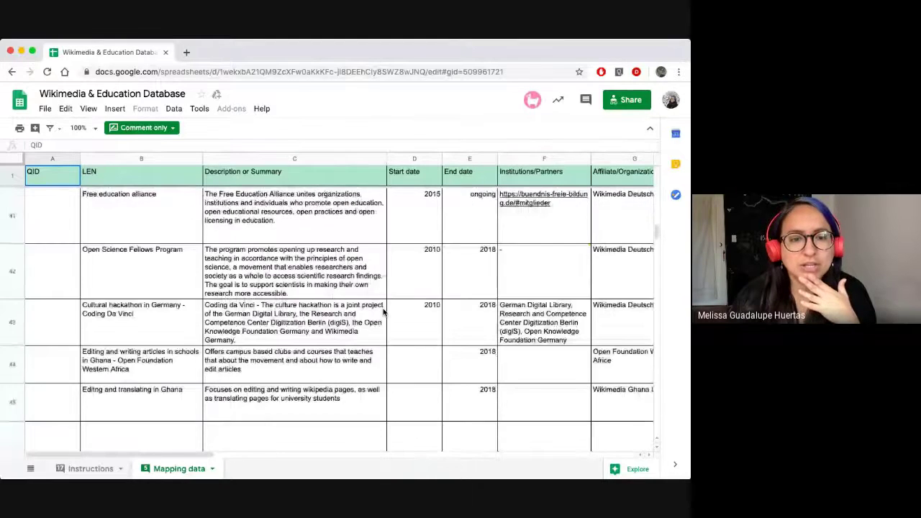
scroll(383, 312, "down", 5)
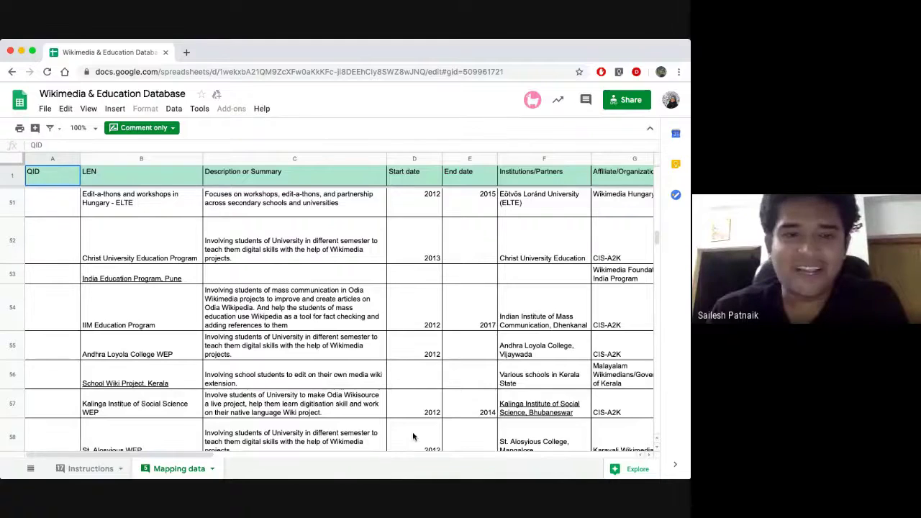
Bring up the find-in-sheet search with Cmd+F
key("super+f")
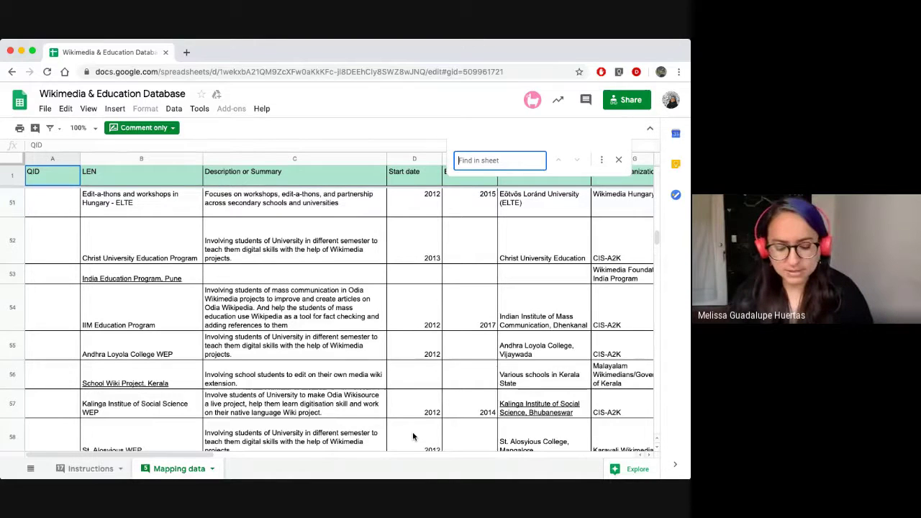
Search the sheet for 'ghana' and step through its 13 matches to match 6
type("ghan")
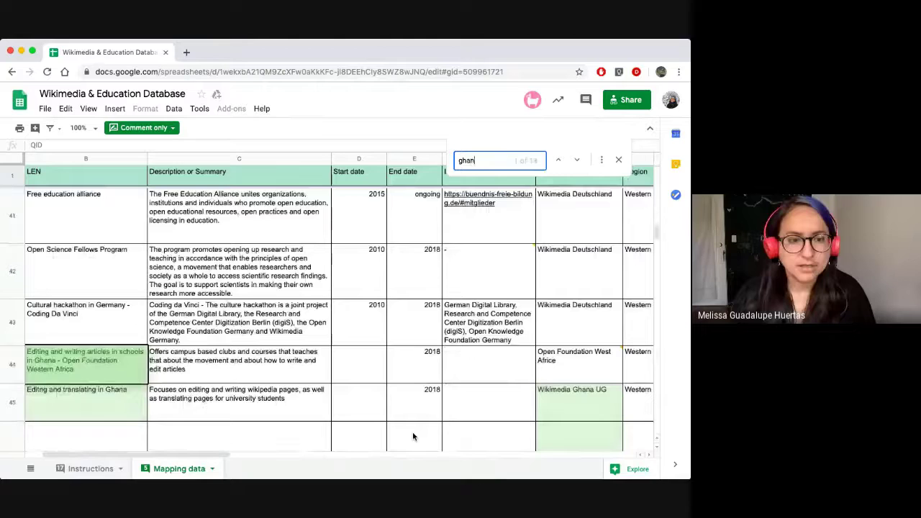
type("a")
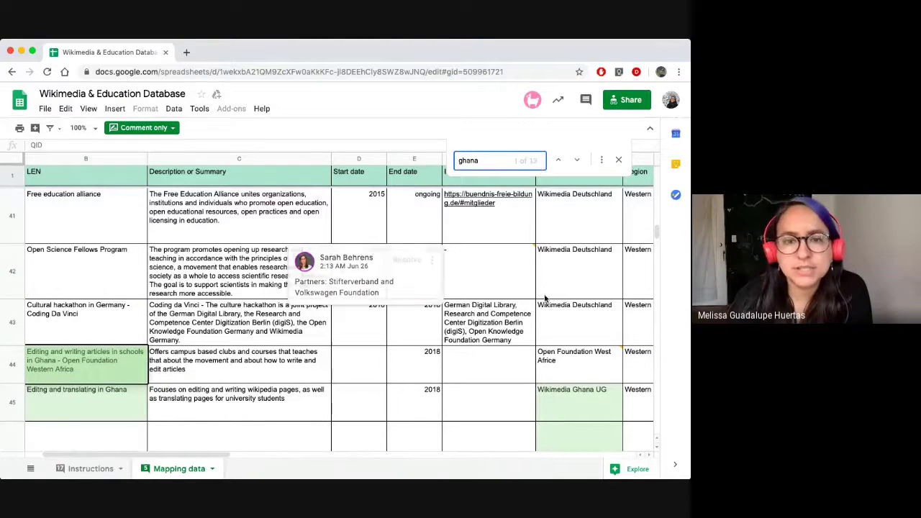
left_click(374, 465)
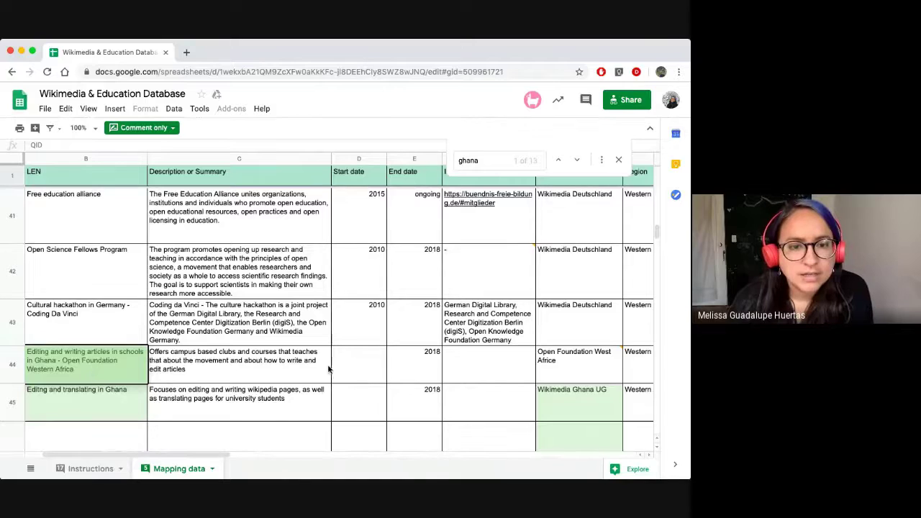
left_click(576, 160)
left_click(577, 160)
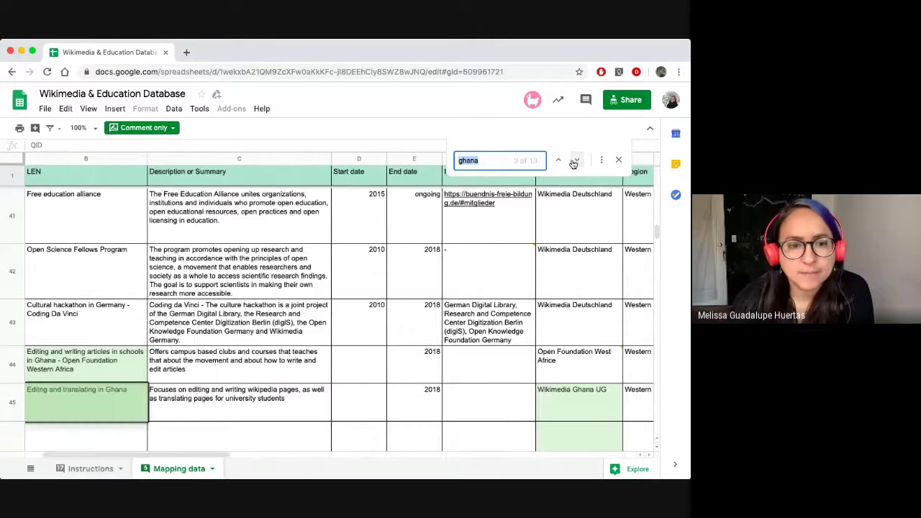
left_click(577, 160)
left_click(576, 160)
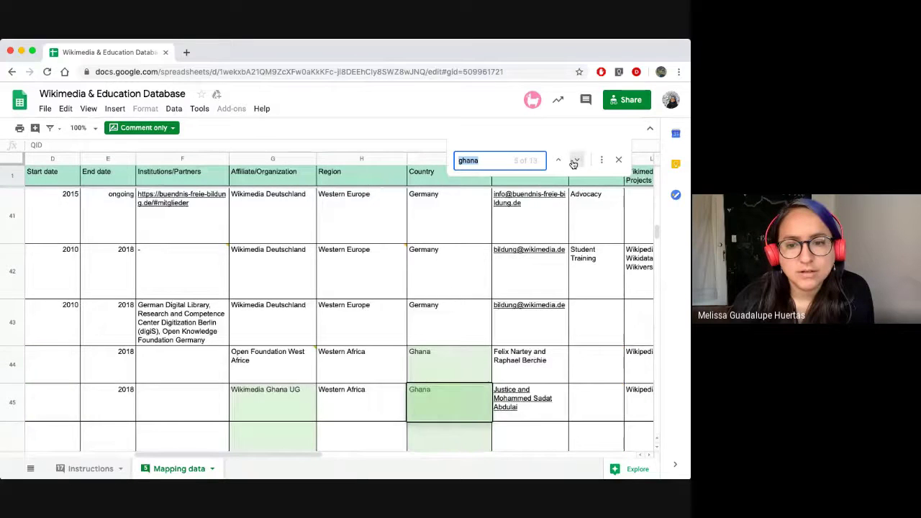
left_click(576, 160)
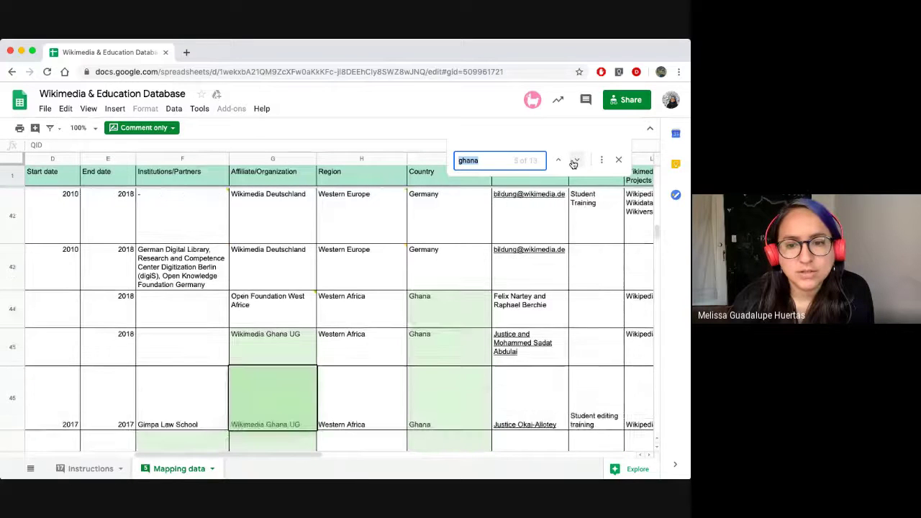
Select the Wikimedia Ghana UG entry in G46, then the Ghana country cell I44
left_click(255, 395)
scroll(324, 344, "down", 1)
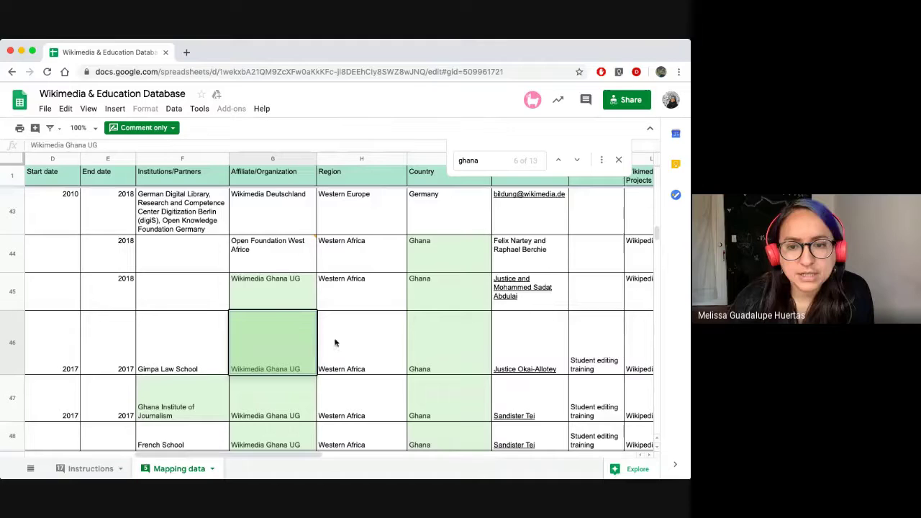
scroll(432, 317, "down", 1)
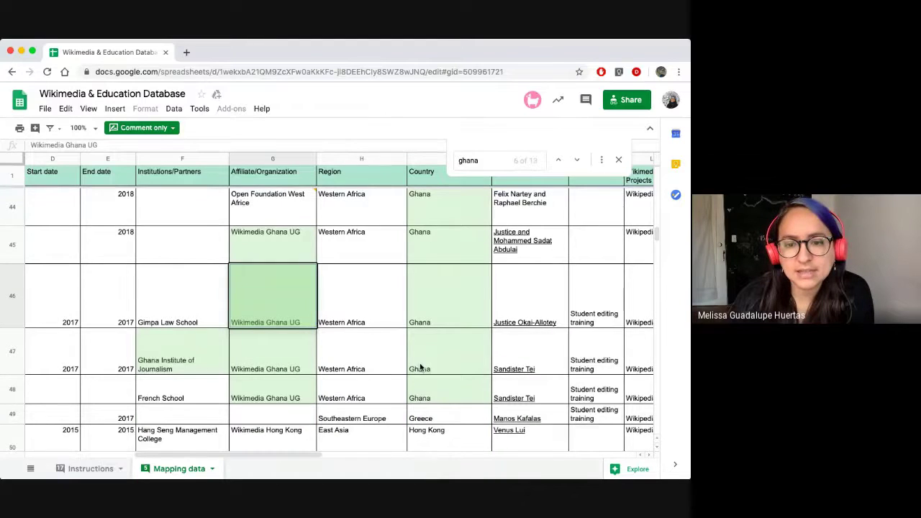
scroll(417, 360, "up", 2)
scroll(431, 316, "down", 2)
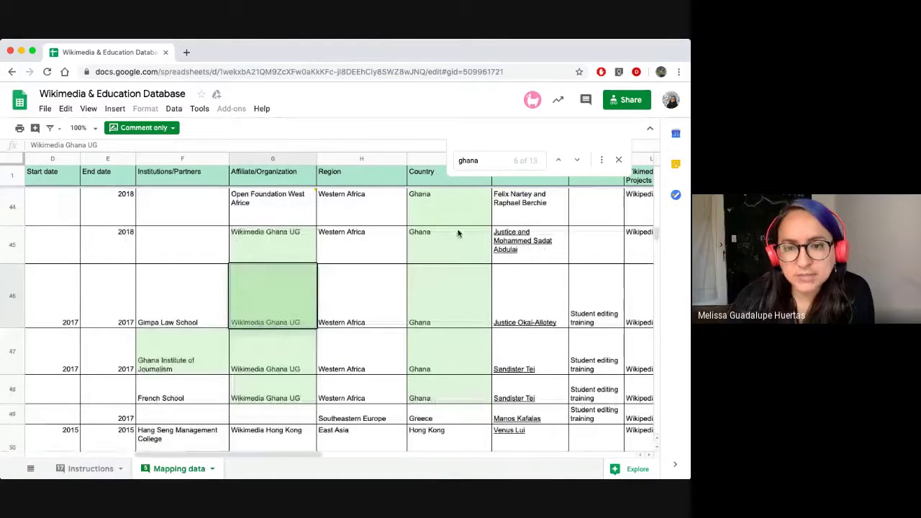
left_click(445, 214)
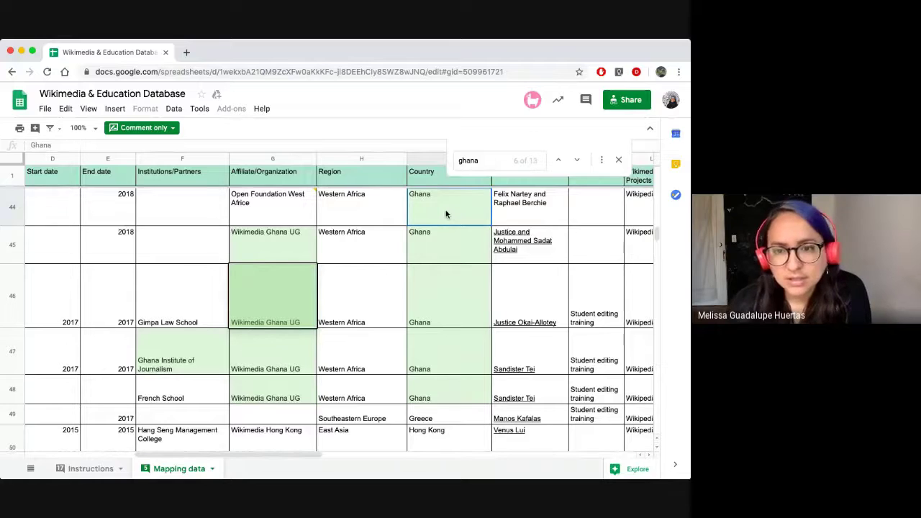
Read along row 44's Open Foundation West Africa entry from title out to newsletter and link columns
key("Up")
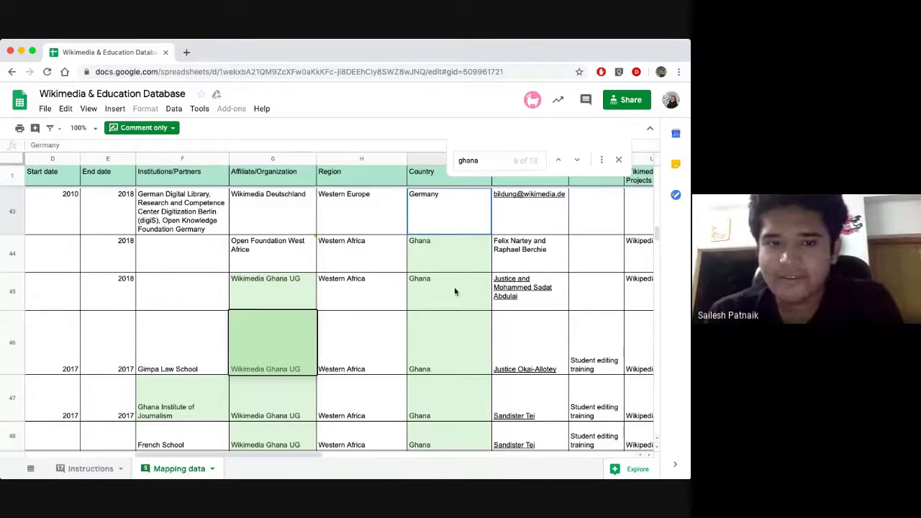
key("Down")
key("Left")
key("Left")
key("Left")
key("Left")
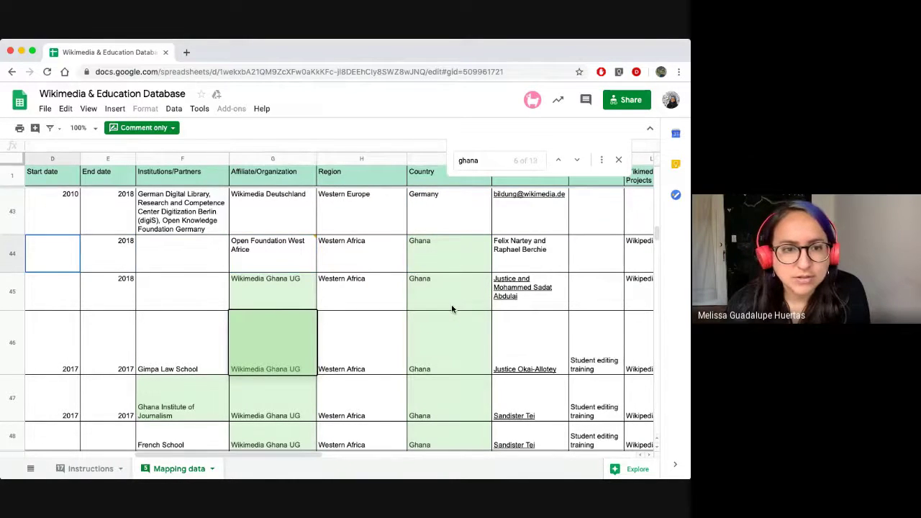
key("Left")
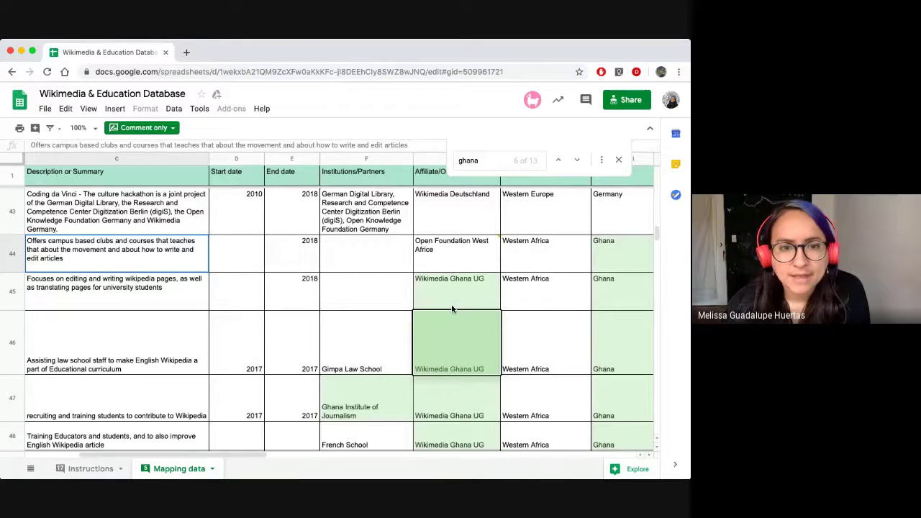
key("Left")
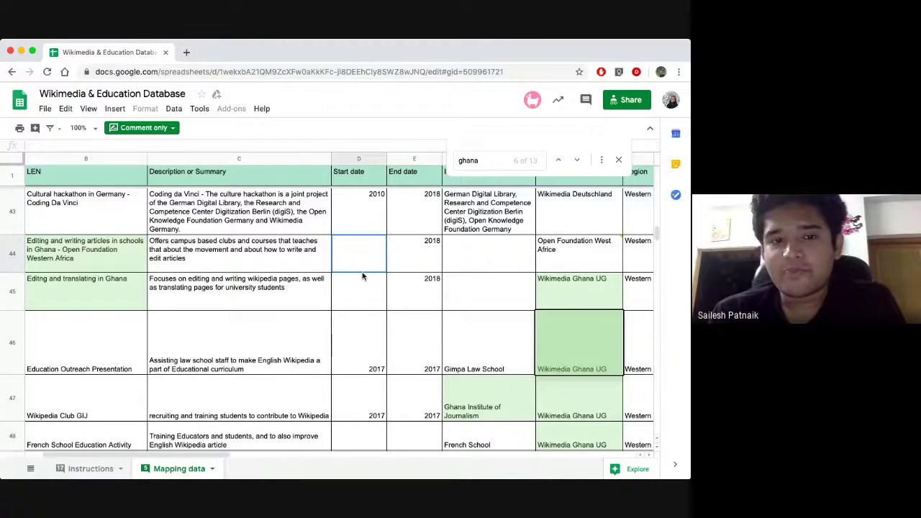
left_click(396, 271)
key("Right")
key("Right")
key("Right")
key("Right")
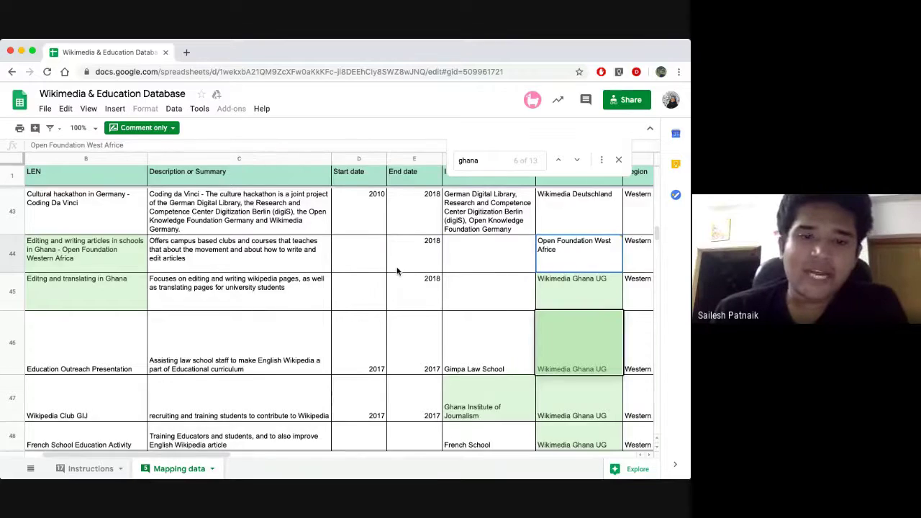
key("Right")
key("Right")
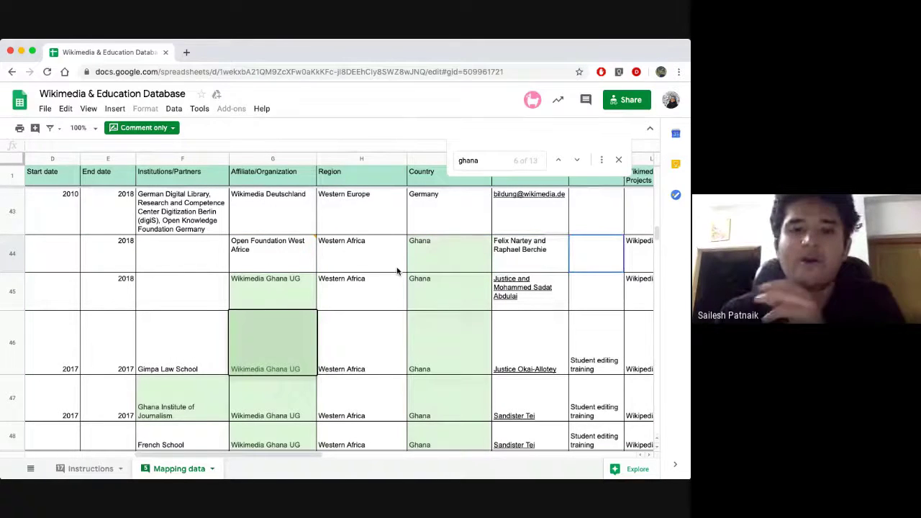
key("Right")
key("Right")
key("Right")
key("Right")
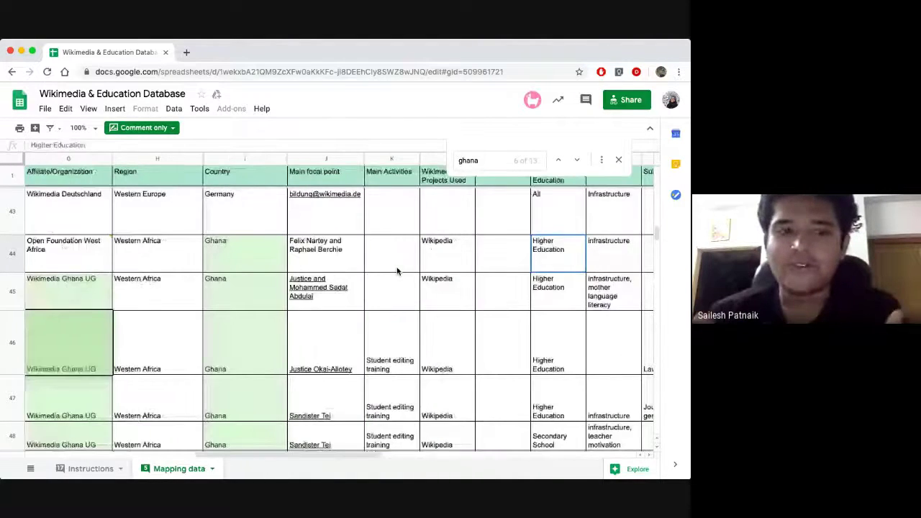
key("Right")
key("Right")
key("Right")
key("Right")
key("Right")
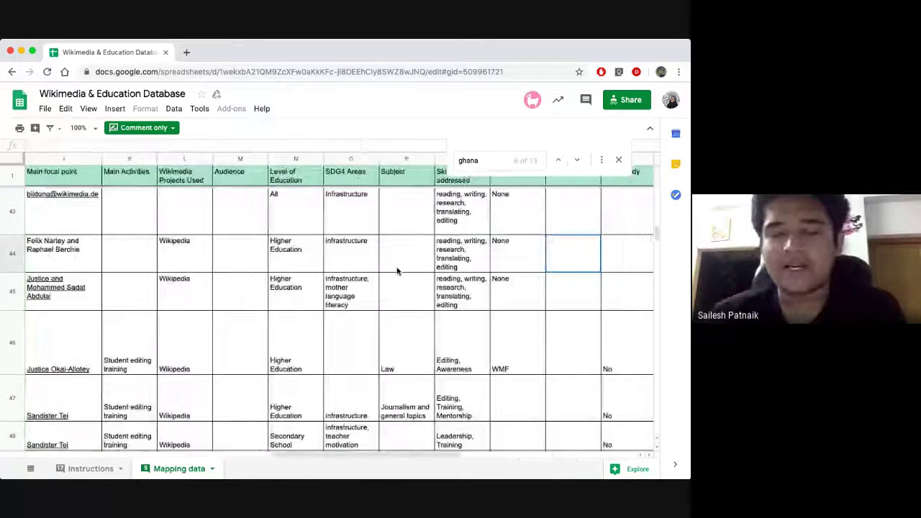
key("Right")
key("Right")
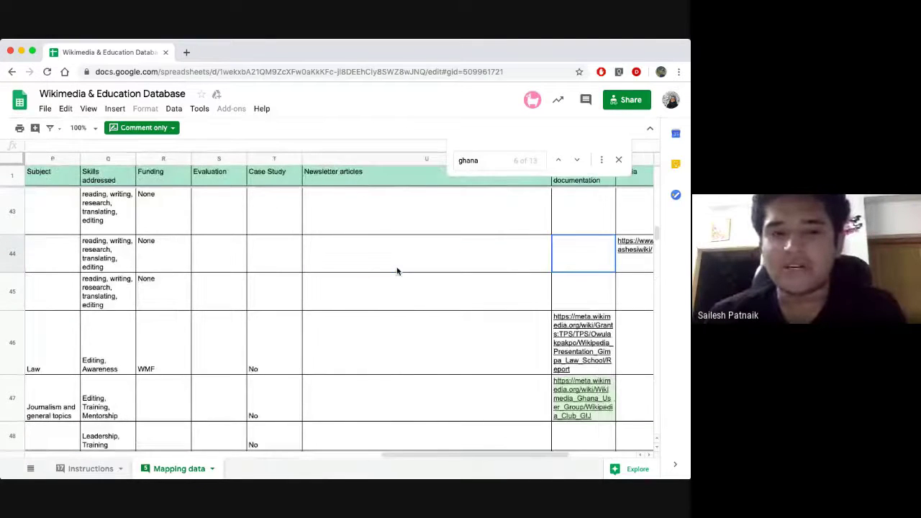
Close the ghana search and step through the Wikimedia Ghana UG activity titles in rows 46–50
left_click(618, 160)
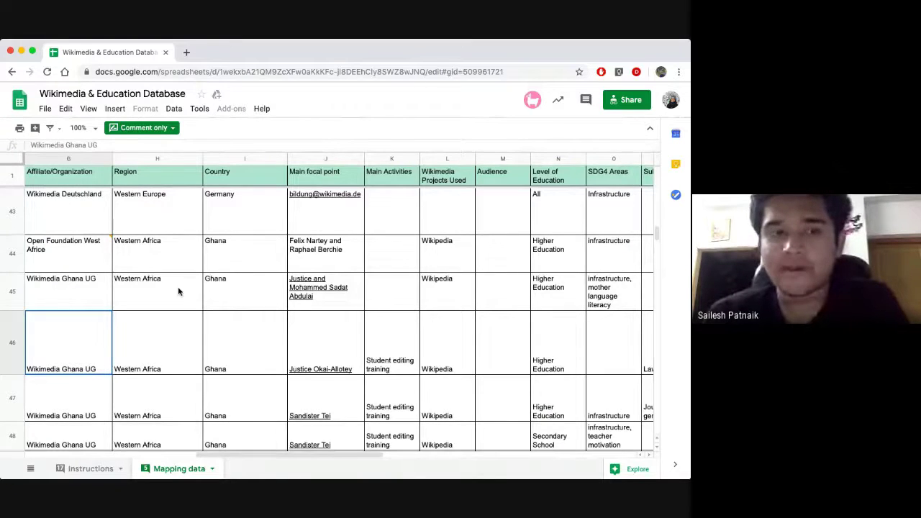
key("Left")
key("Left")
key("Left")
key("Left")
key("Left")
key("Left")
key("Right")
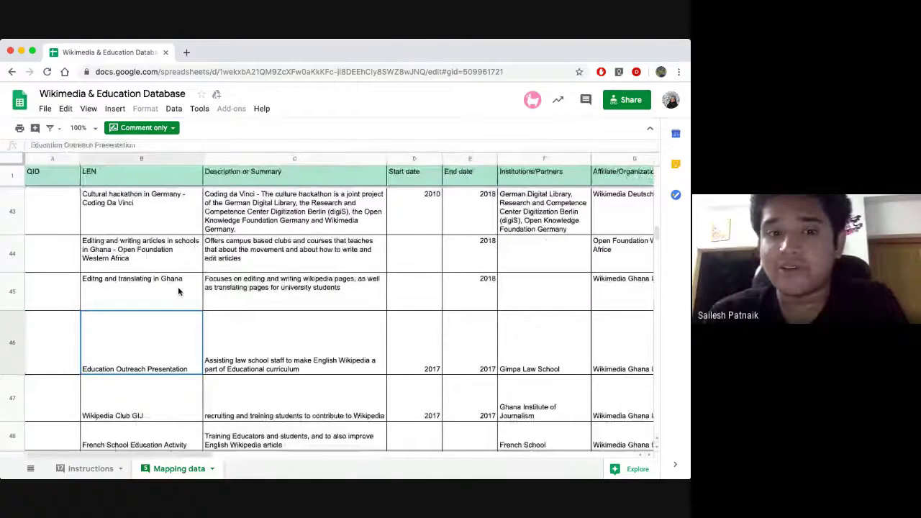
key("Down")
key("Down")
key("Down")
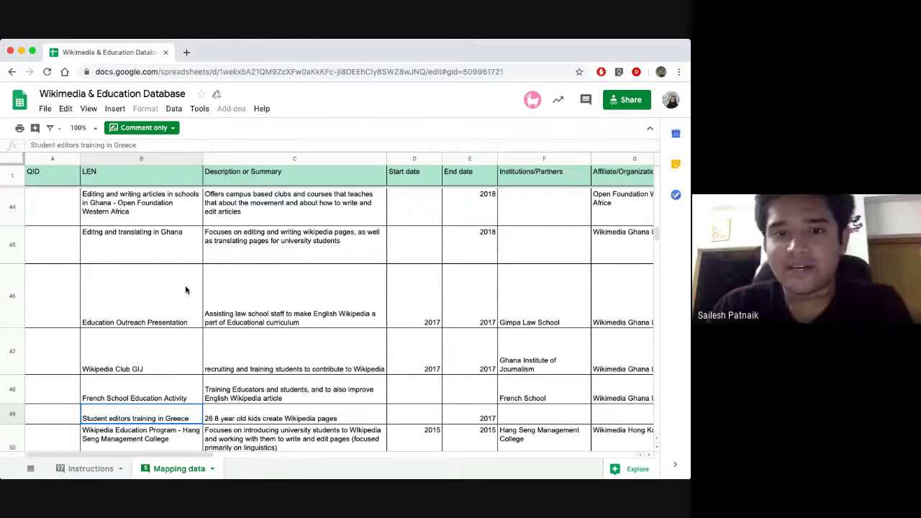
key("Down")
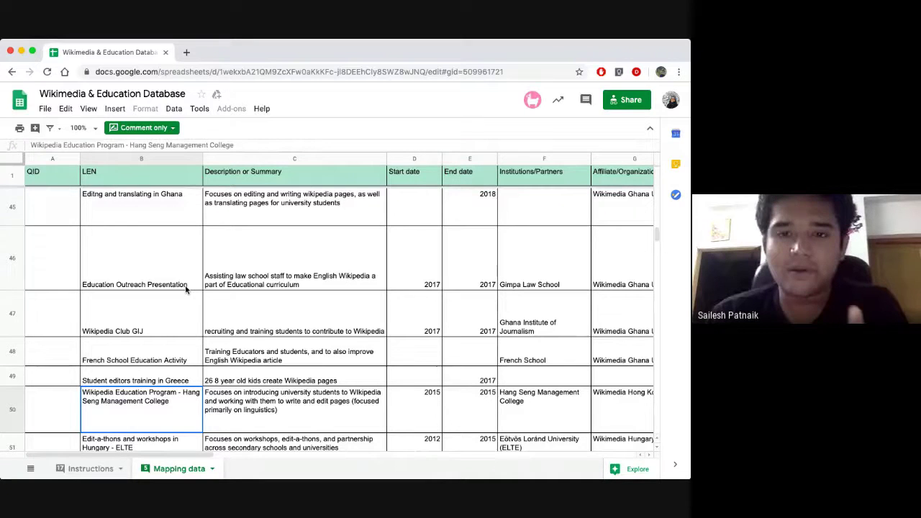
key("Up")
key("Up")
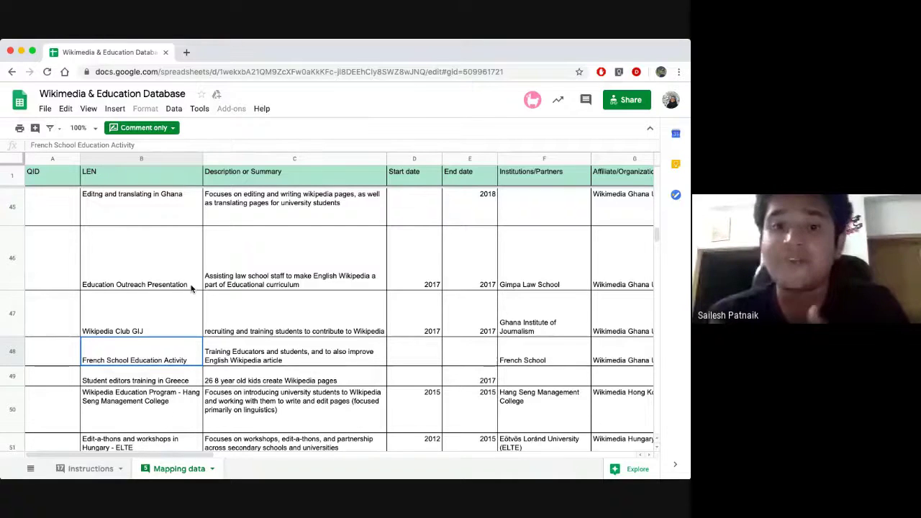
key("Up")
key("Right")
key("Right")
key("Right")
key("Right")
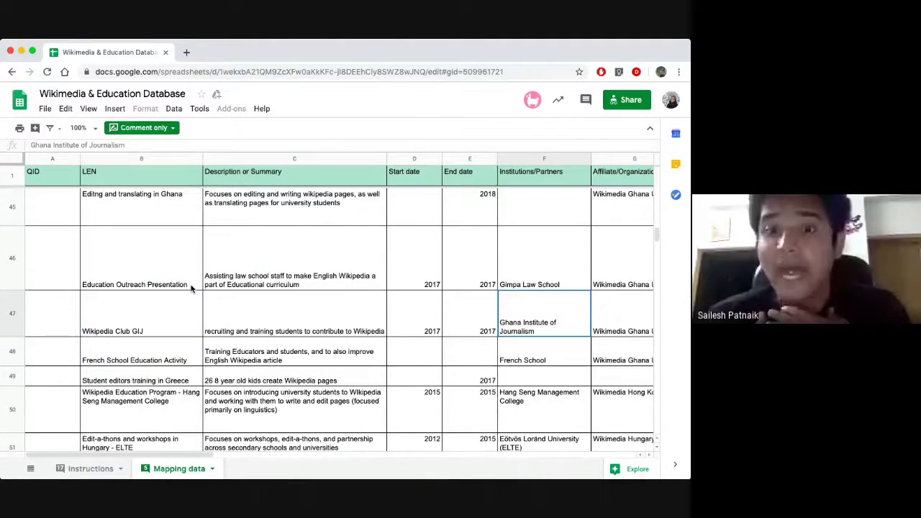
key("Right")
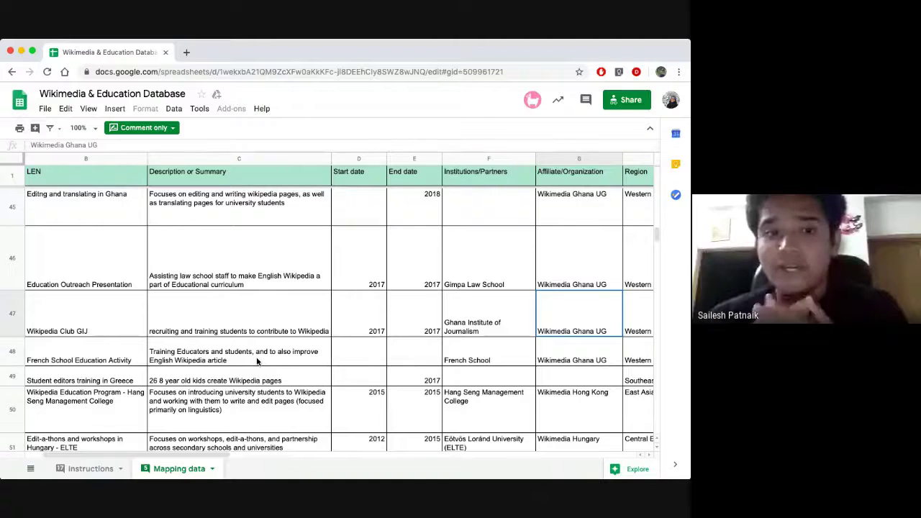
key("ctrl+f")
Search the sheet for 'peru', finding 0 matches, and scroll through rows 71–103
type("peru")
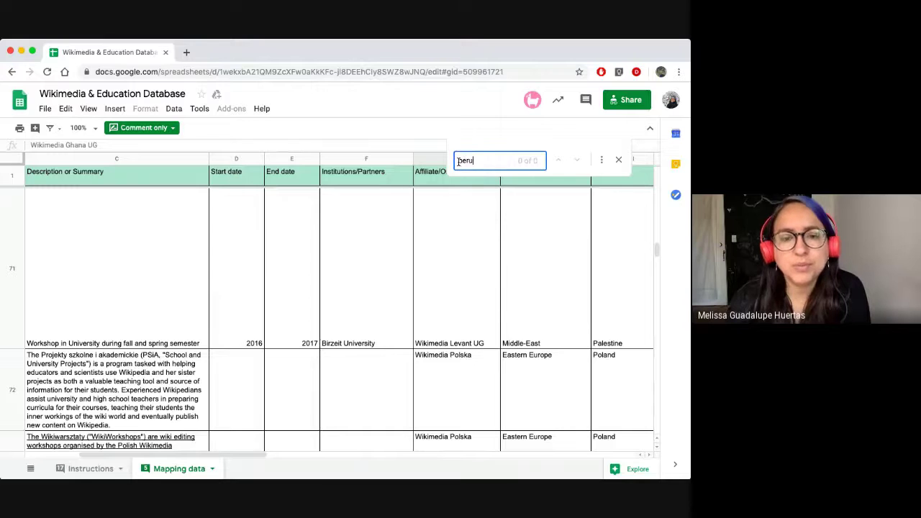
scroll(432, 361, "down", 3)
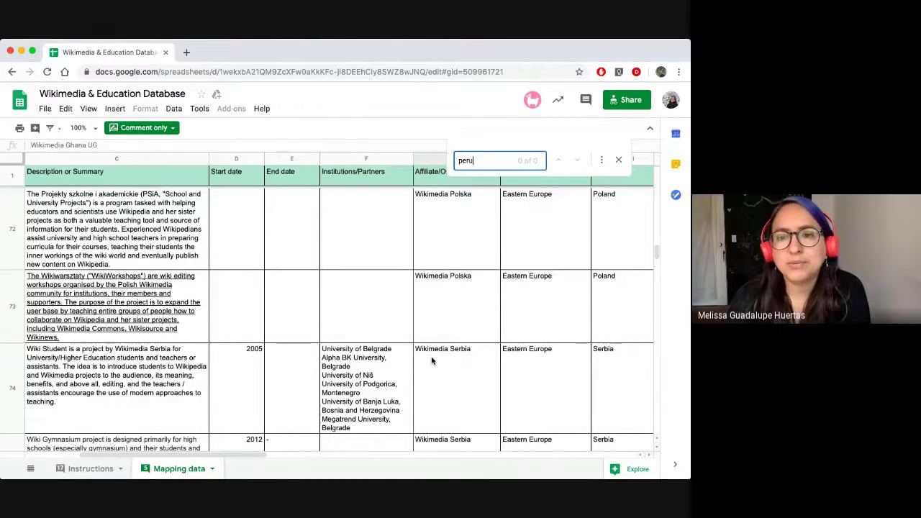
scroll(432, 361, "down", 10)
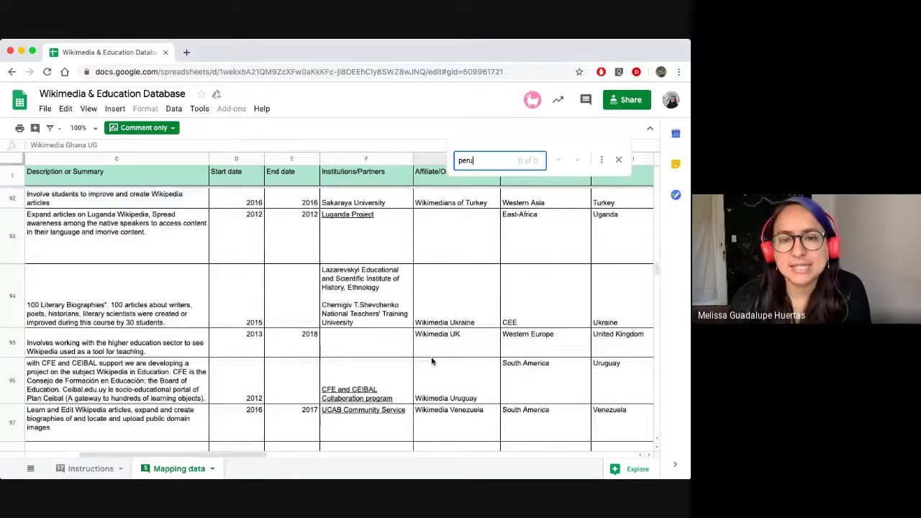
scroll(432, 361, "down", 5)
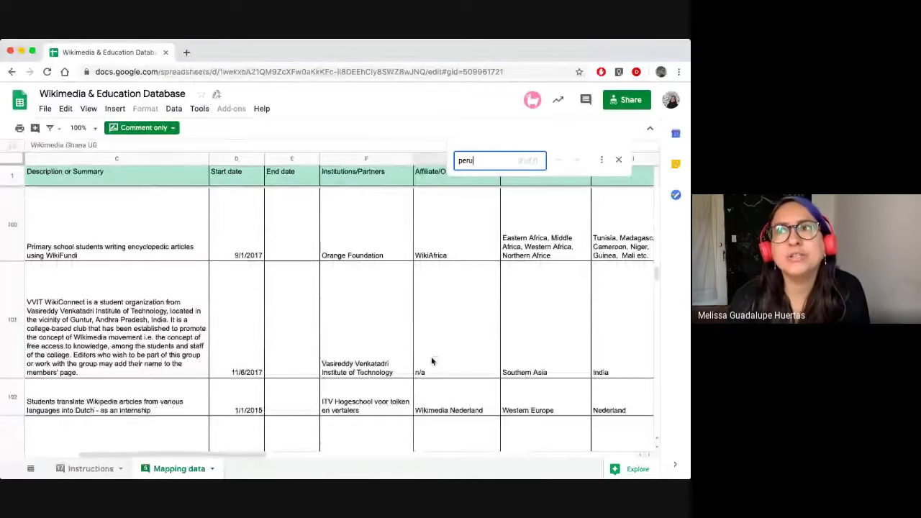
scroll(431, 361, "down", 1)
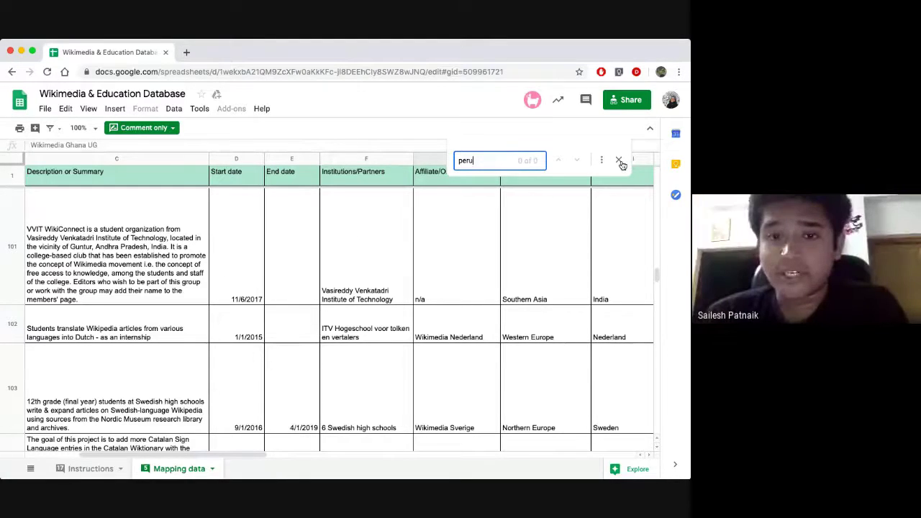
Close the peru search and scroll back up to the Wikimedia CH rows 77–83
left_click(428, 257)
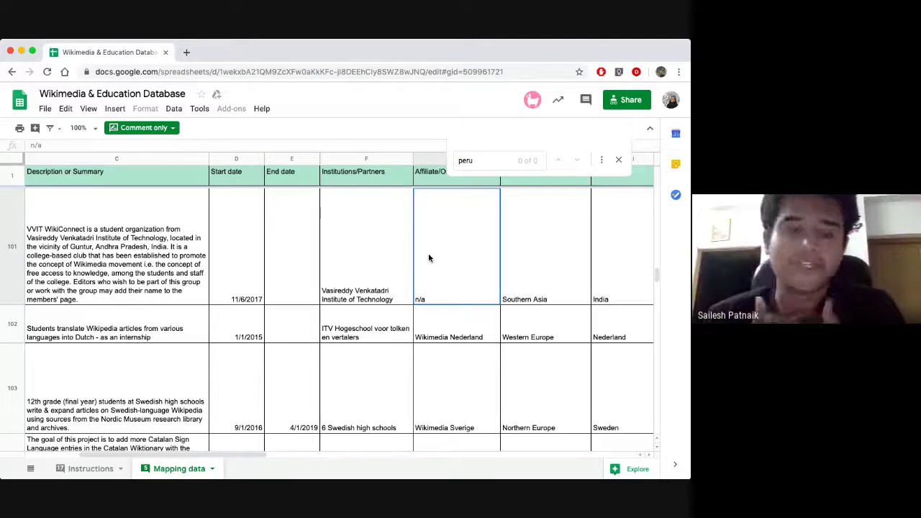
key("Left")
key("Left")
key("Left")
key("Left")
key("Left")
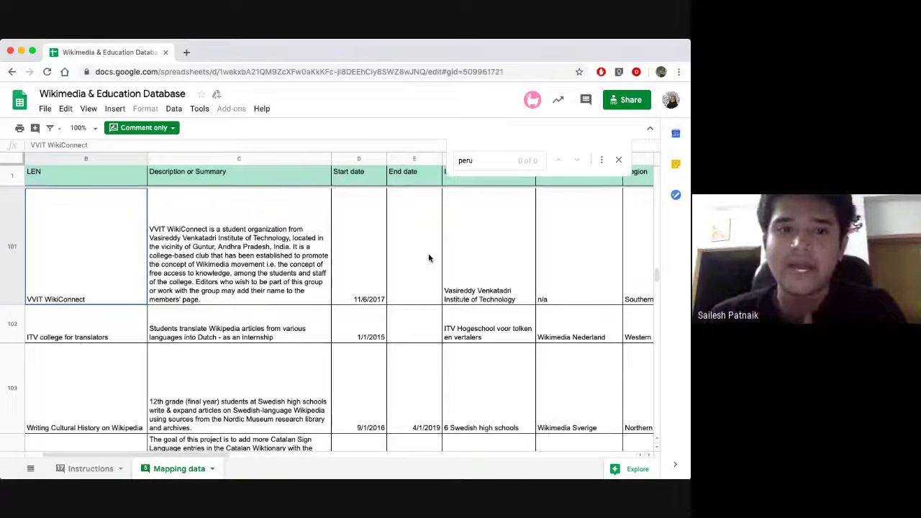
scroll(428, 258, "left", 2)
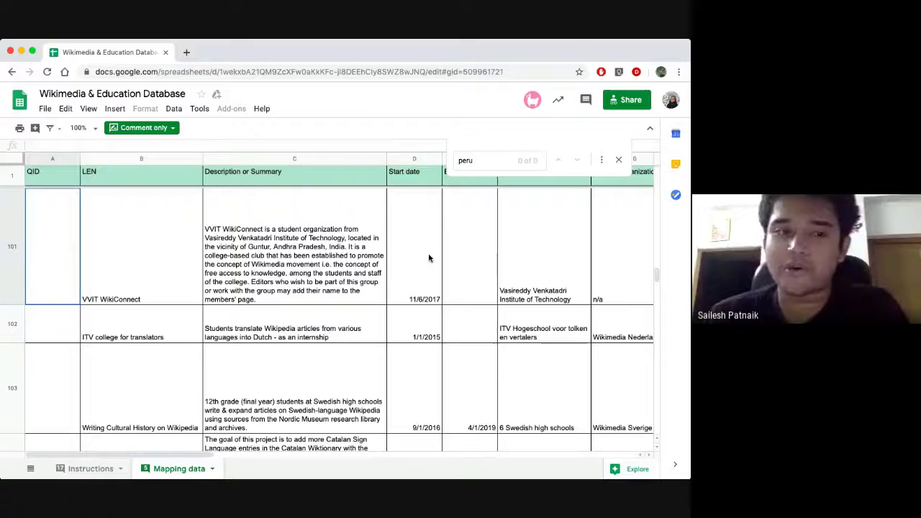
left_click(619, 161)
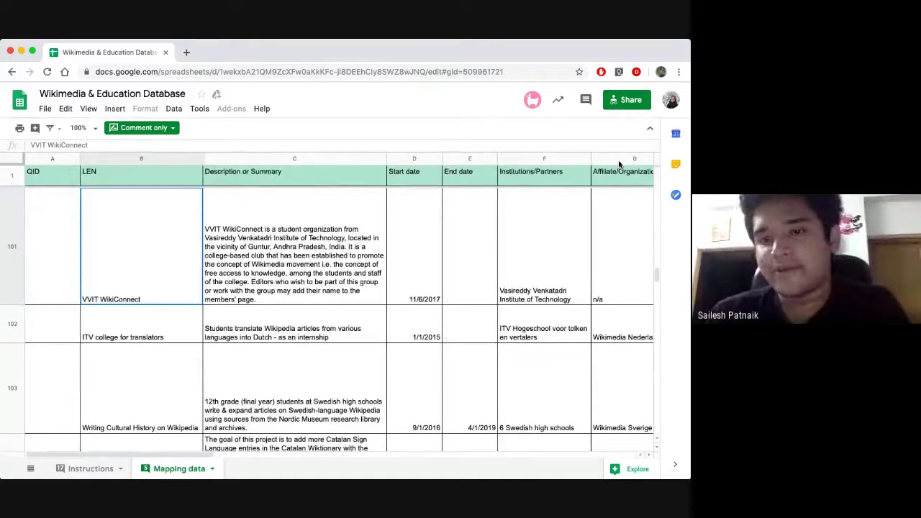
scroll(312, 299, "up", 1)
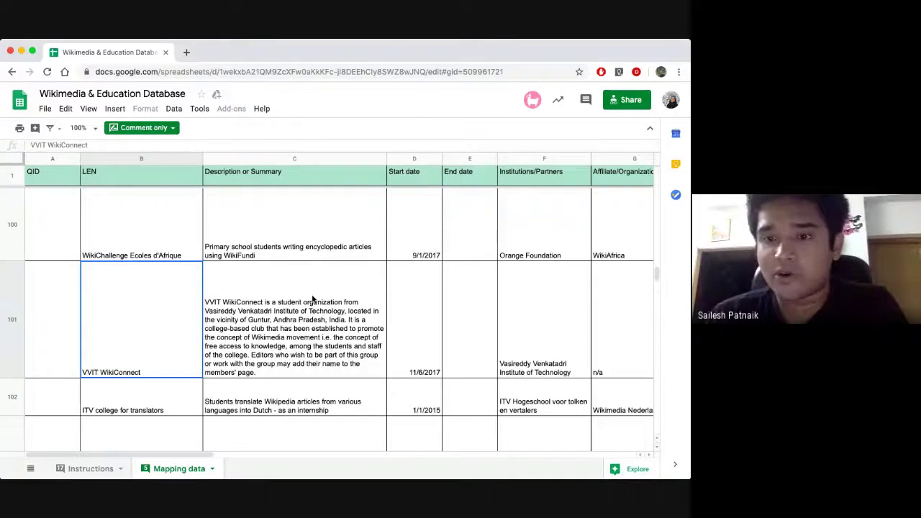
scroll(313, 300, "up", 5)
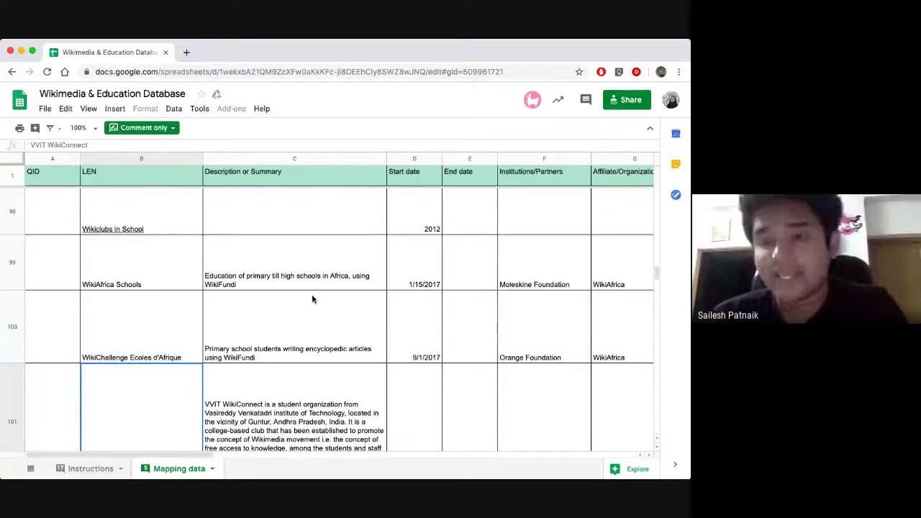
scroll(313, 299, "up", 8)
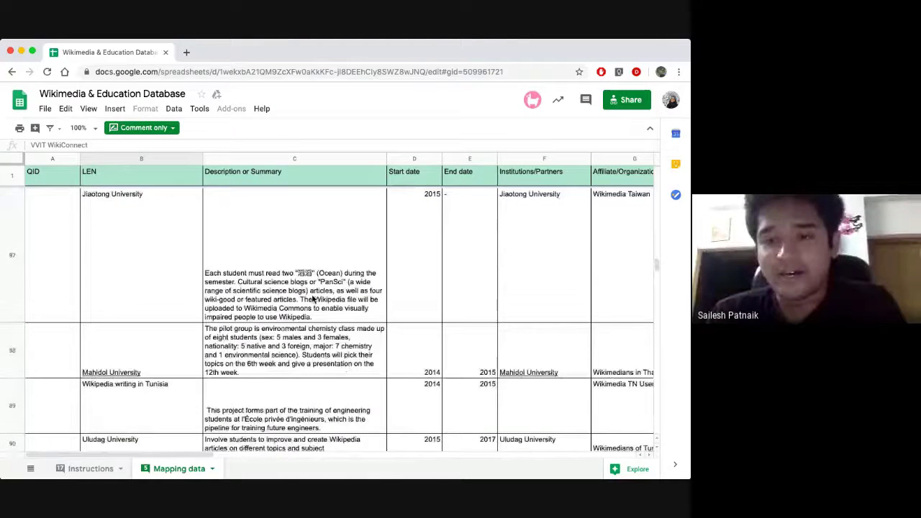
scroll(312, 299, "up", 3)
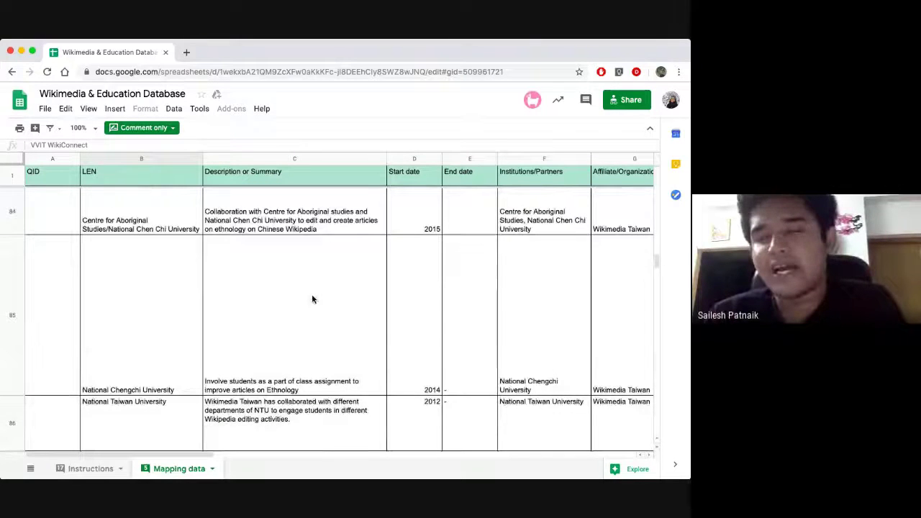
scroll(312, 299, "up", 6)
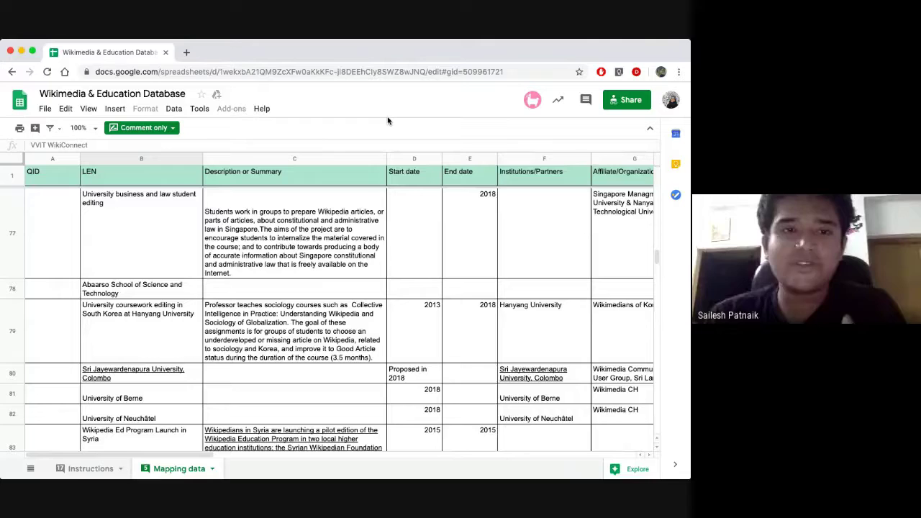
Return to the Wikimedia Education mapping exercise page and open its 'Add you activity' Google Form
left_click(11, 73)
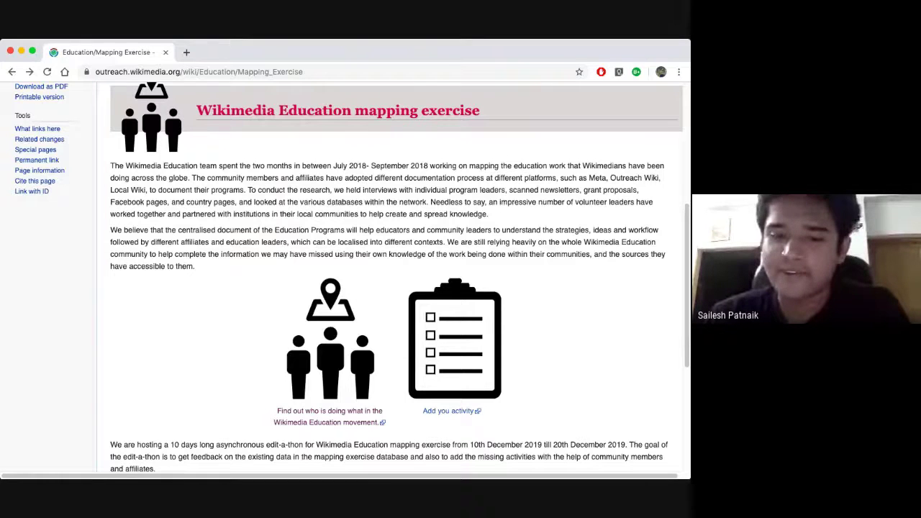
left_click(459, 412)
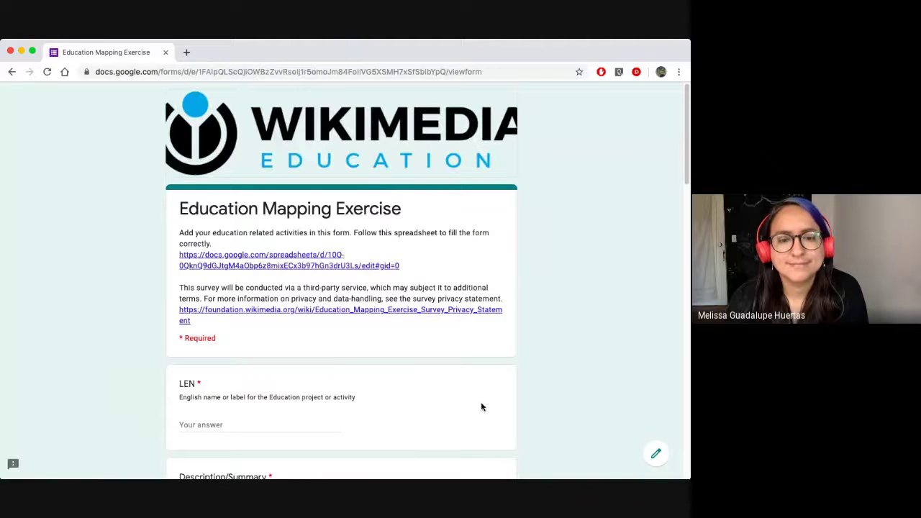
Read down through the Education Mapping Exercise form questions to the Country question and Next button
scroll(583, 343, "down", 2)
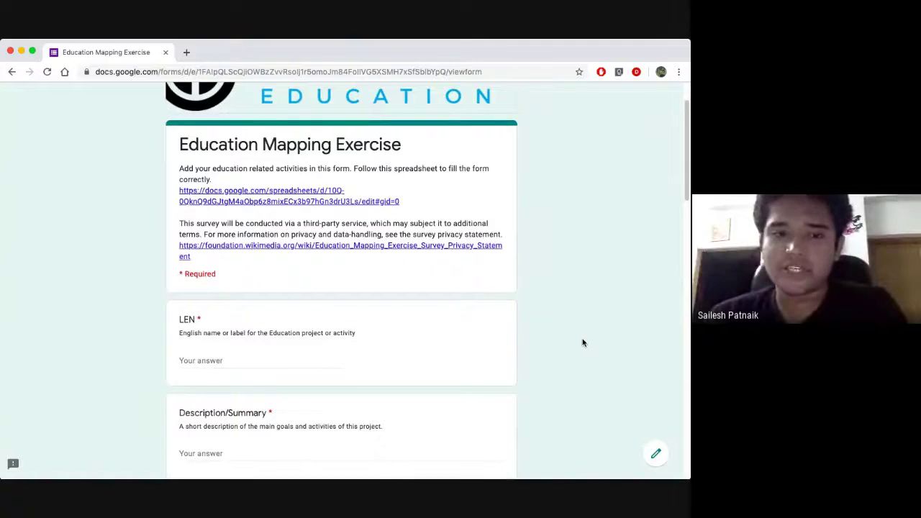
scroll(582, 342, "down", 1)
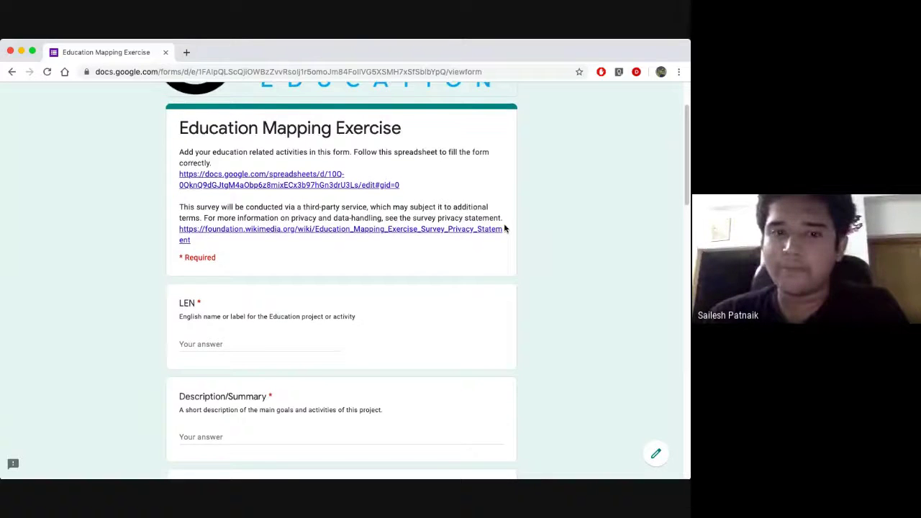
scroll(505, 228, "down", 2)
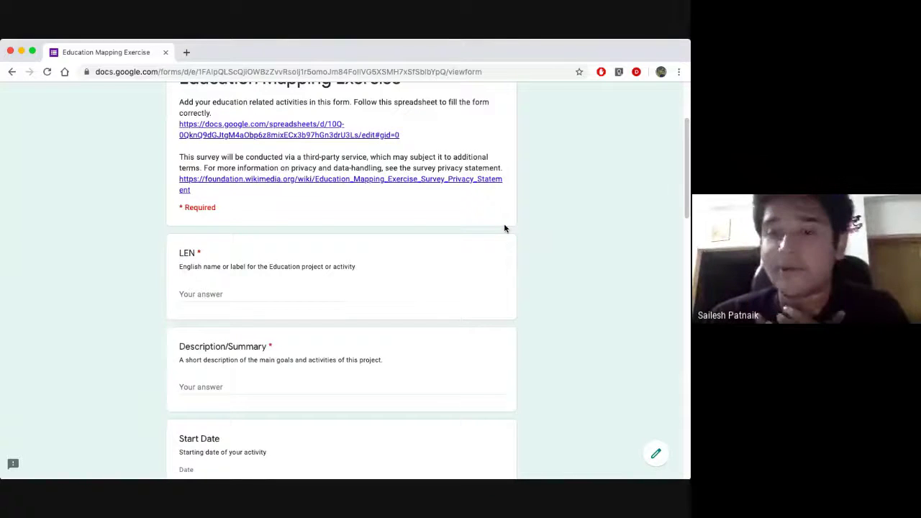
scroll(505, 228, "down", 4)
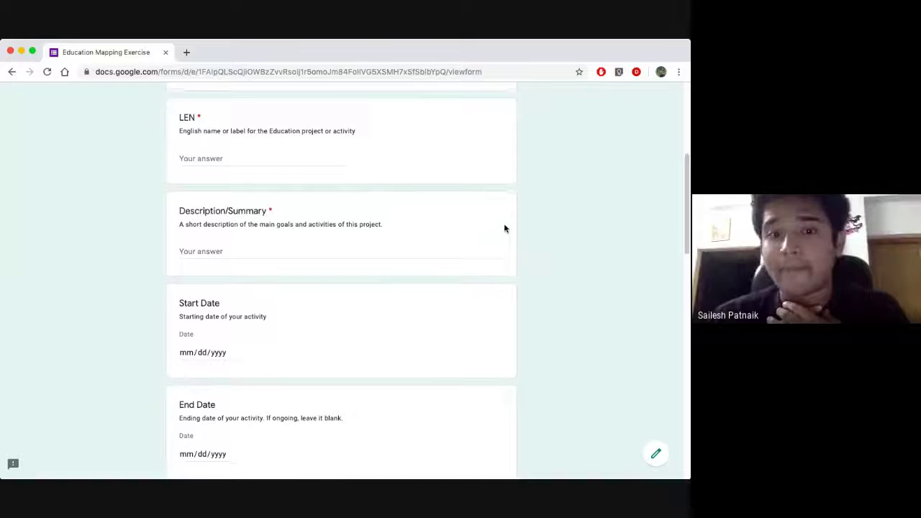
scroll(505, 228, "down", 1)
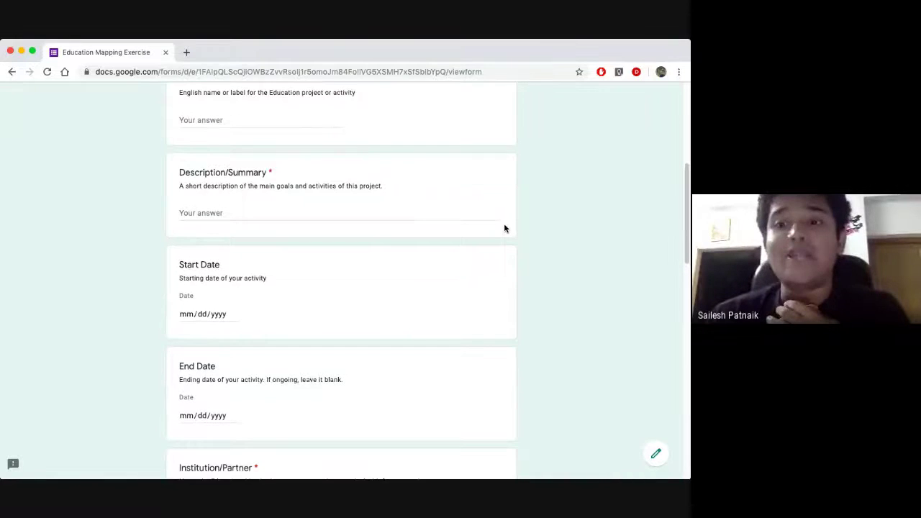
scroll(504, 228, "down", 3)
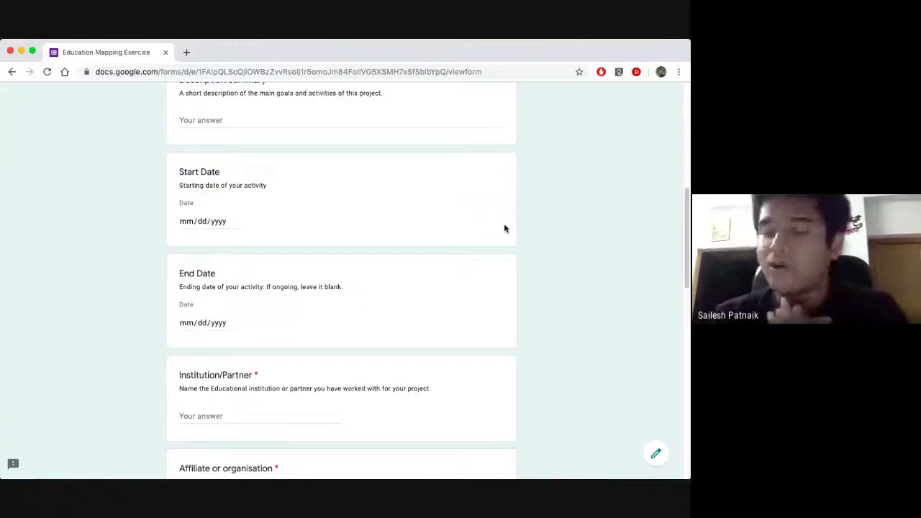
scroll(504, 228, "down", 2)
scroll(505, 229, "down", 1)
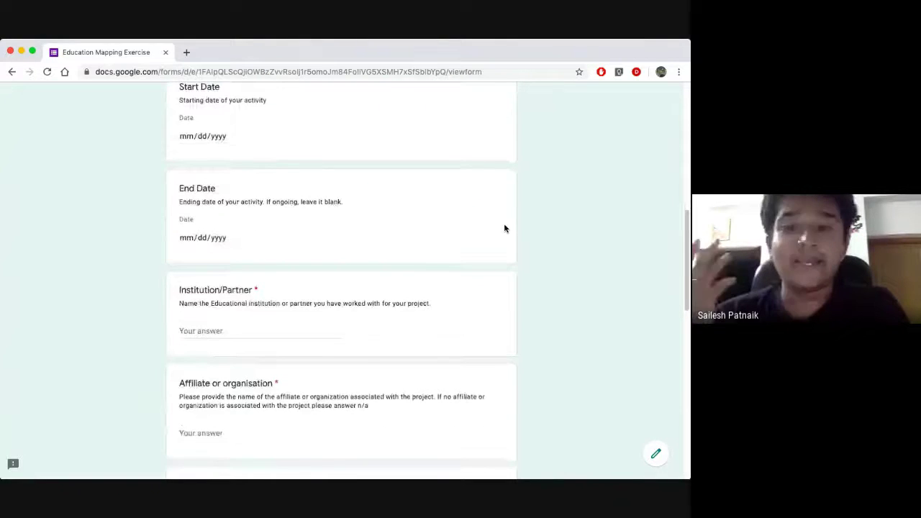
scroll(505, 228, "down", 3)
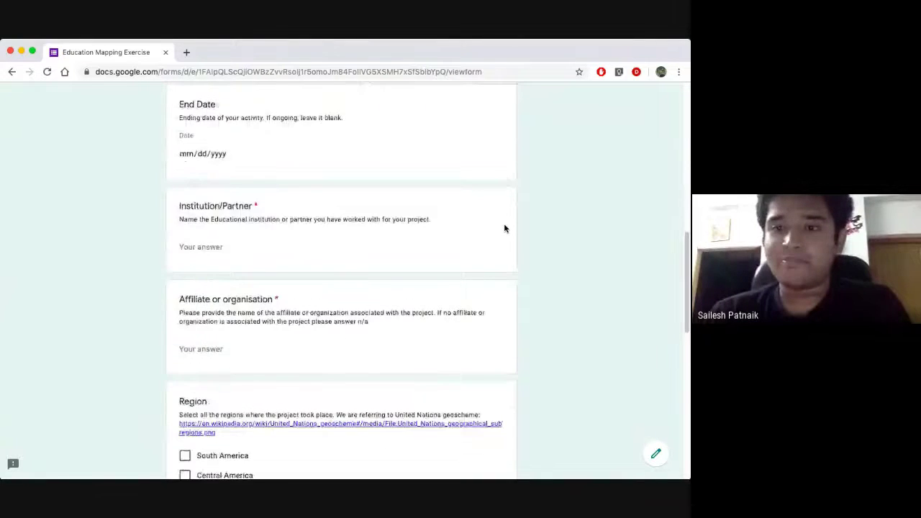
scroll(504, 228, "down", 5)
scroll(504, 228, "down", 2)
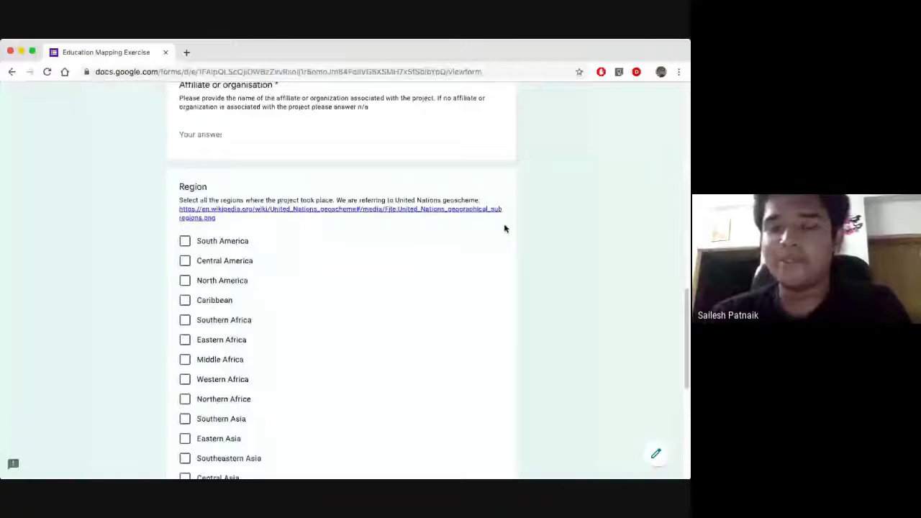
scroll(504, 228, "down", 2)
scroll(504, 228, "down", 1)
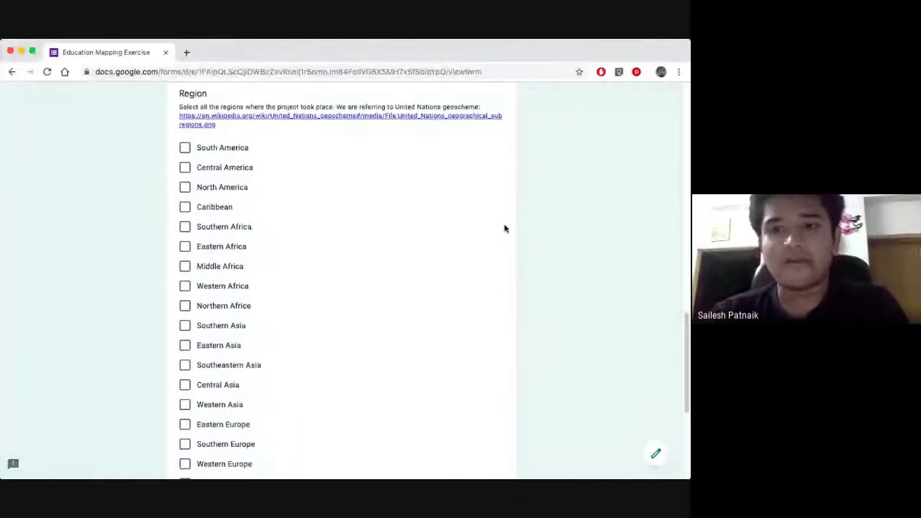
scroll(504, 228, "down", 1)
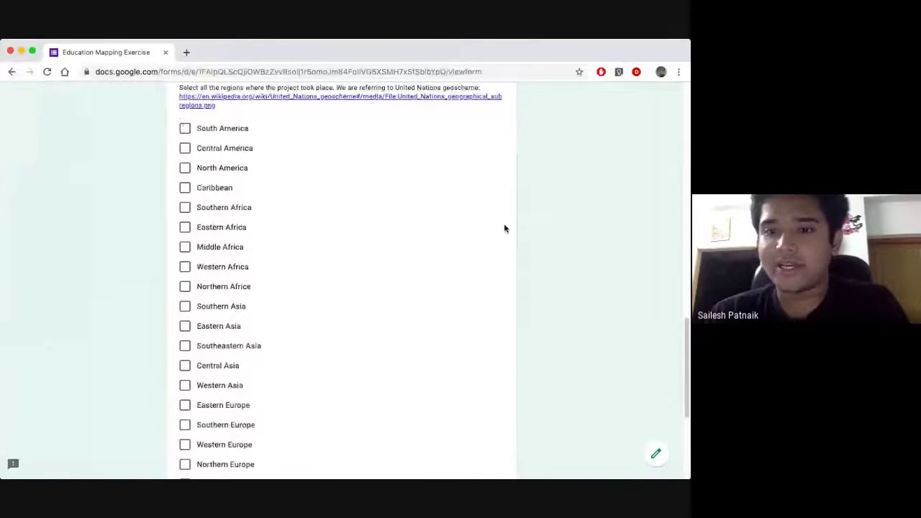
scroll(505, 228, "down", 6)
Scroll back up the form, then return to the Education/Mapping Exercise wiki page
scroll(505, 228, "up", 4)
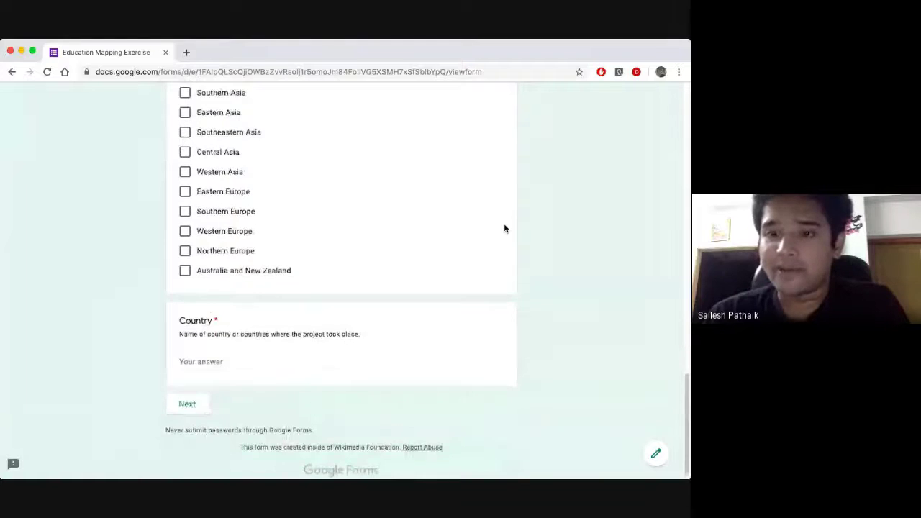
scroll(504, 228, "down", 4)
scroll(504, 228, "up", 15)
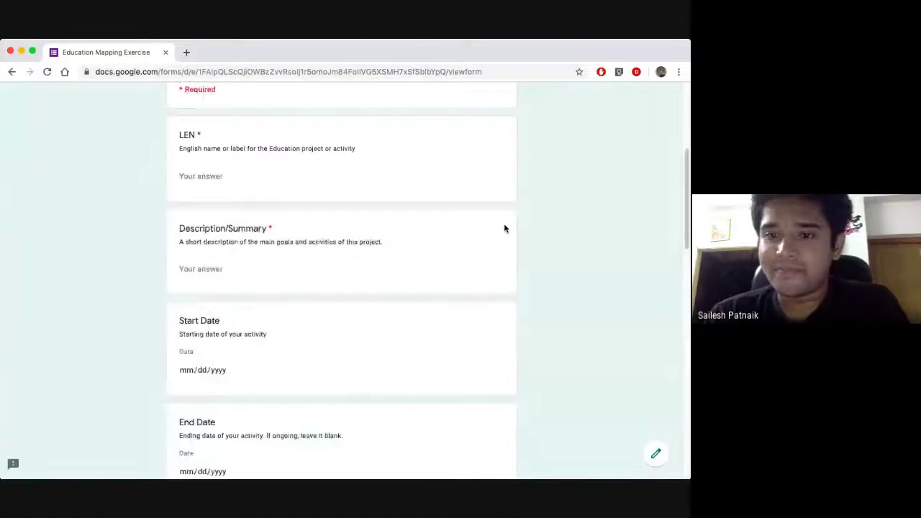
scroll(505, 229, "up", 5)
scroll(504, 228, "up", 1)
left_click(13, 72)
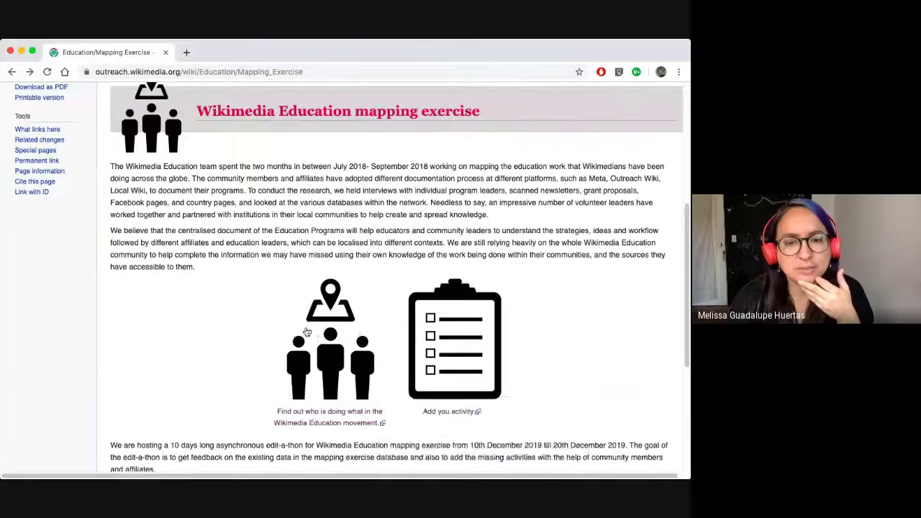
mouse_move(315, 403)
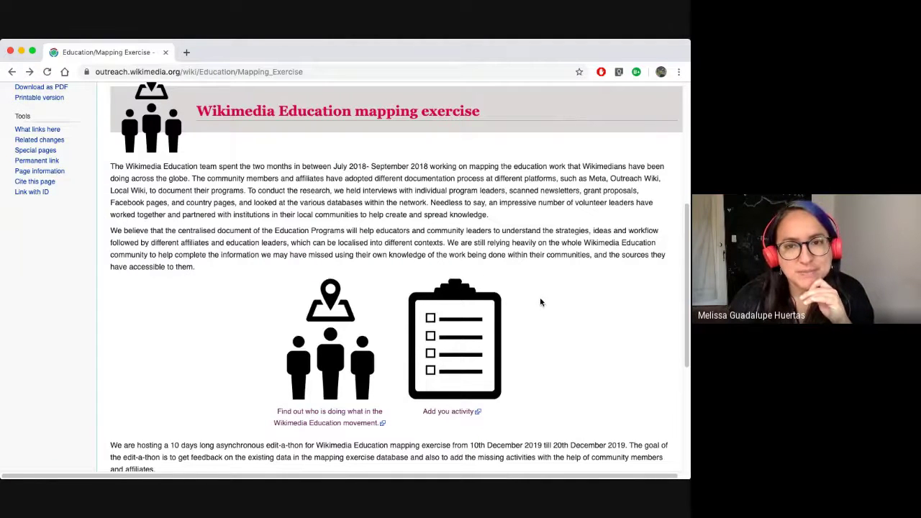
scroll(541, 302, "down", 1)
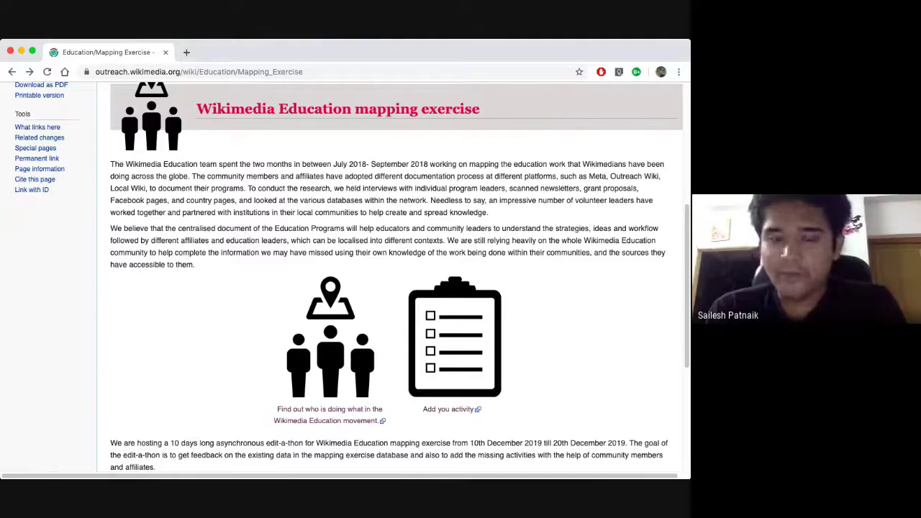